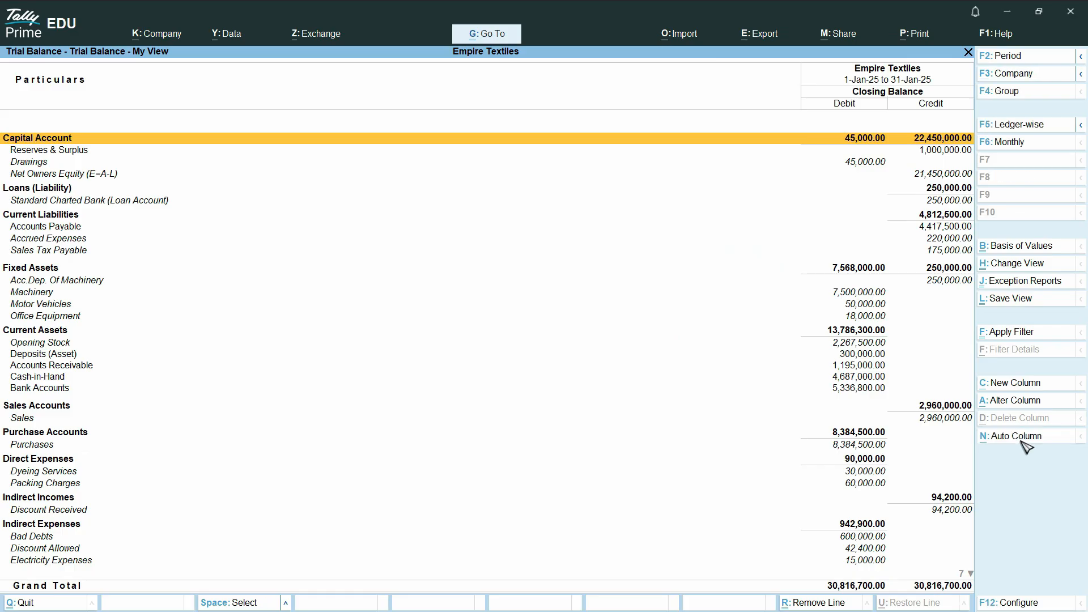
# - Set the Trial Balance Auto Column to Daily with no total column, giving one column per January day
pyautogui.click(1024, 442)
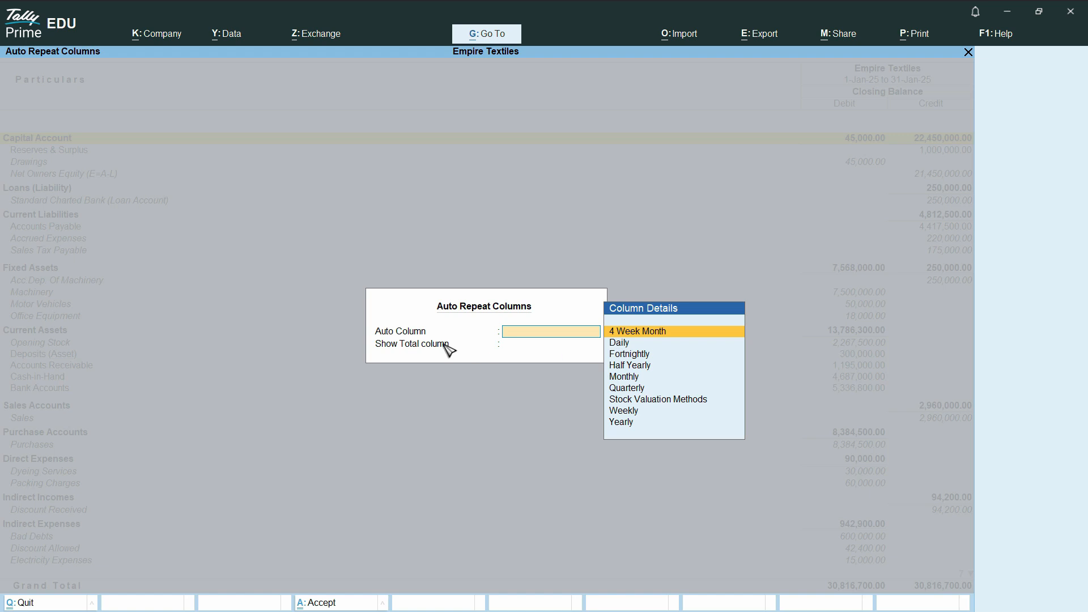
pyautogui.click(624, 343)
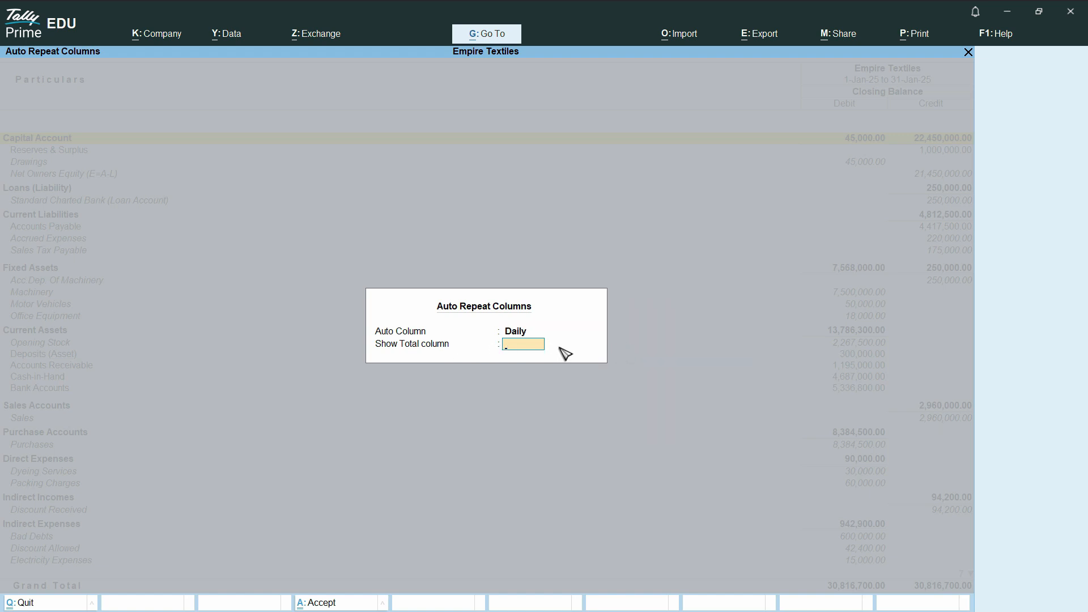
pyautogui.press('BackSpace')
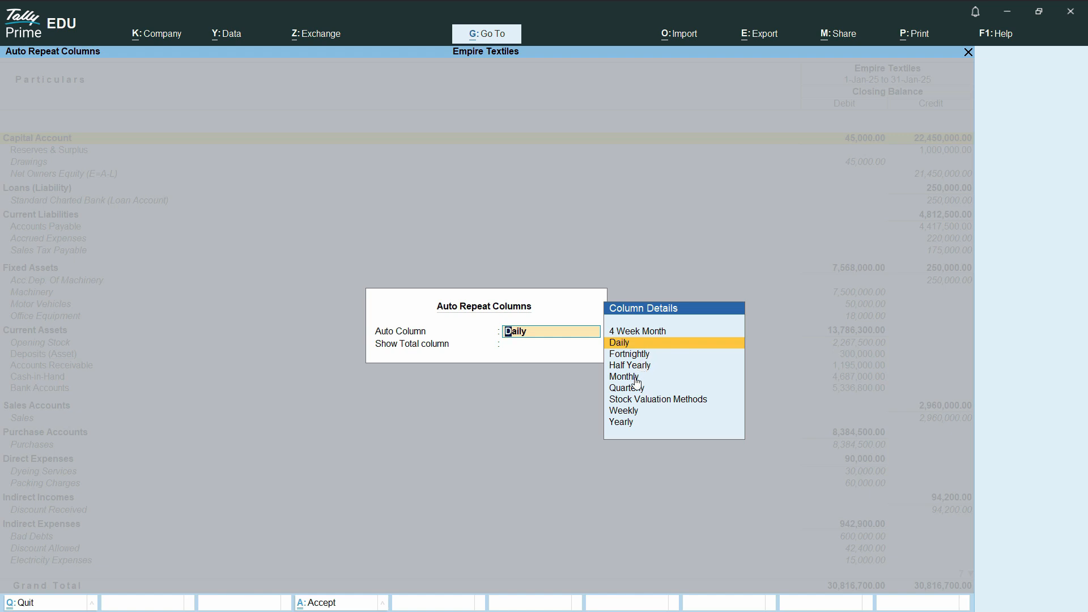
pyautogui.click(635, 345)
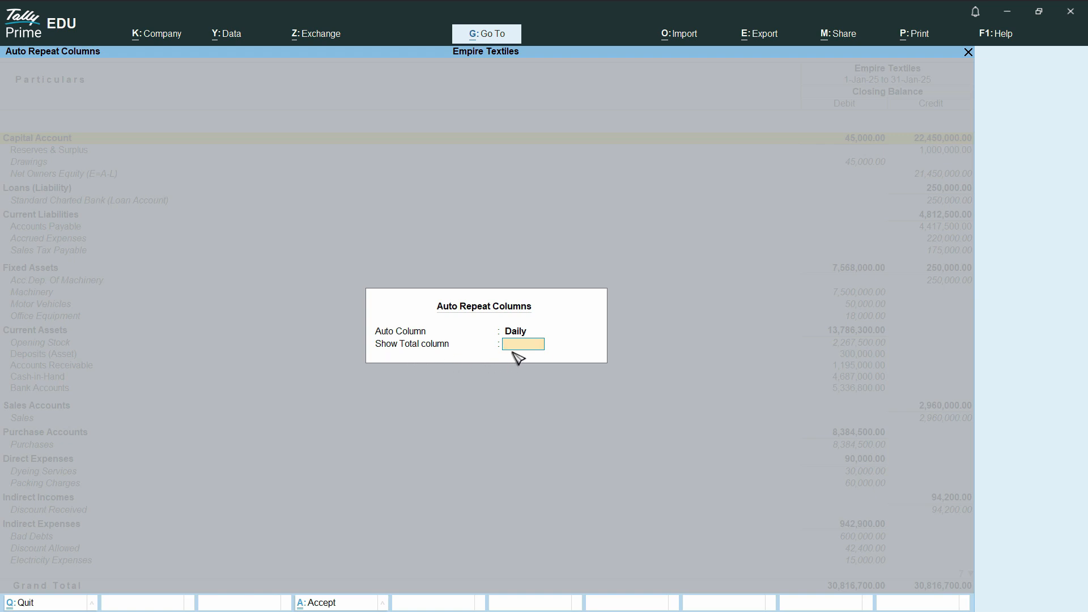
pyautogui.press('Return')
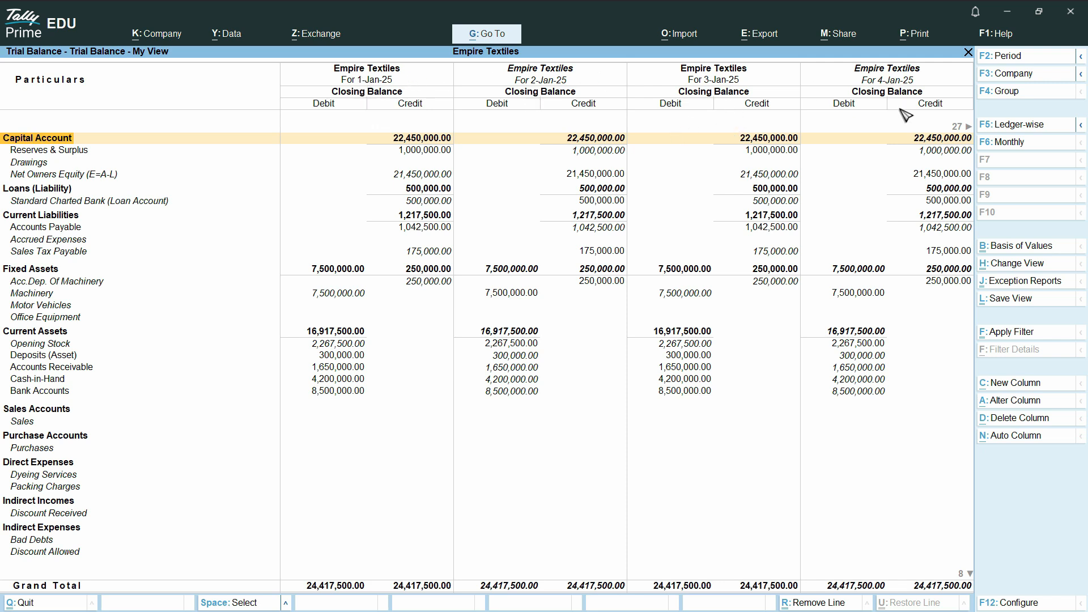
# - Close the daily Trial Balance and Display More Reports to reach the Gateway of Tally
pyautogui.press('Escape')
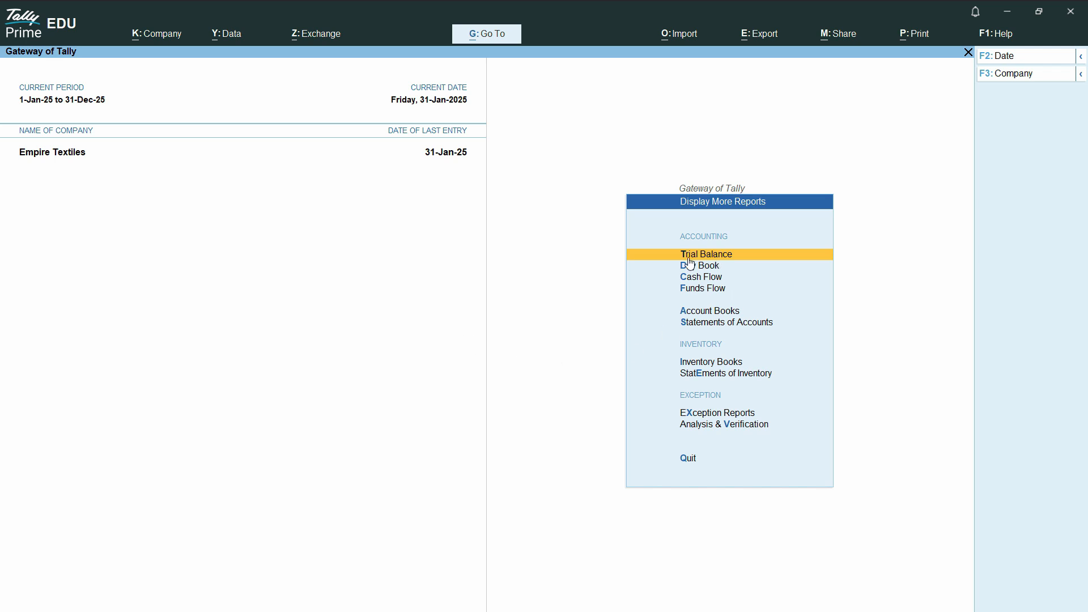
pyautogui.press('Escape')
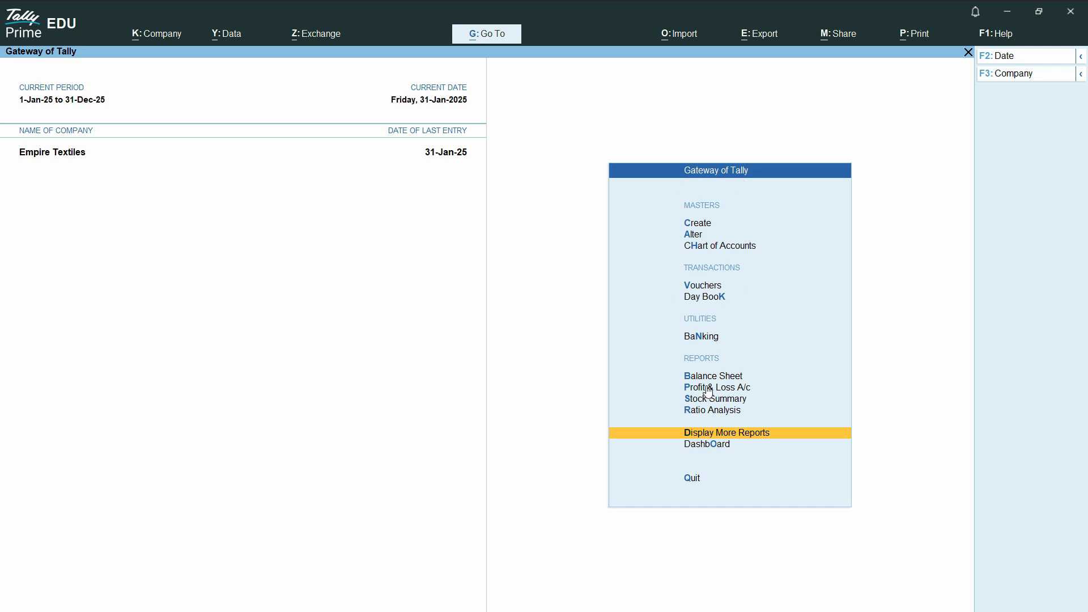
# - Open the Profit & Loss A/c and switch it to Detailed view with Alt+F5
pyautogui.click(739, 389)
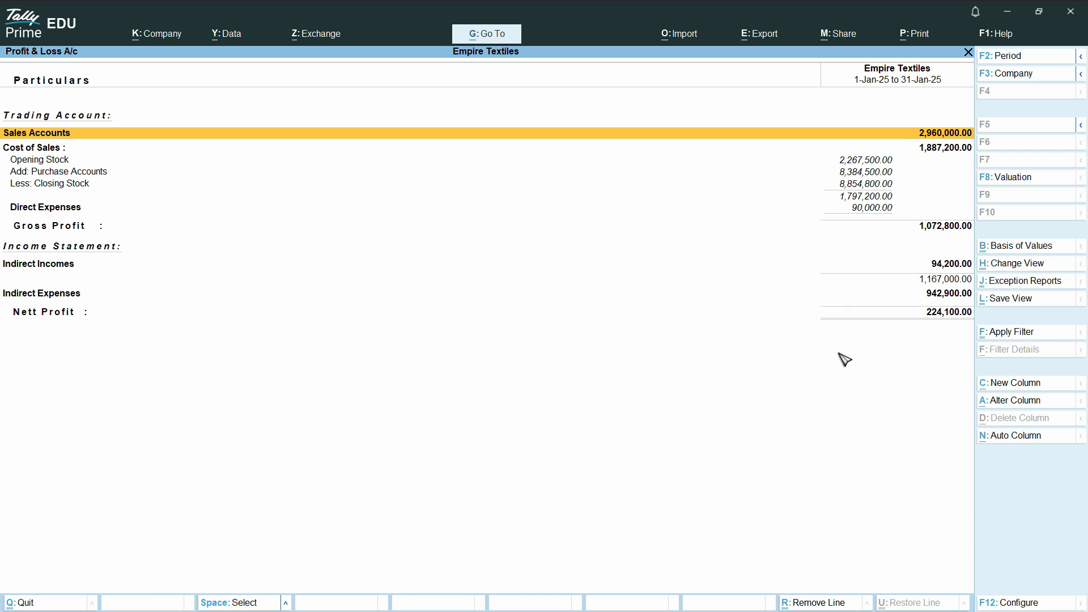
pyautogui.press('alt')
pyautogui.hotkey('alt', 'F5')
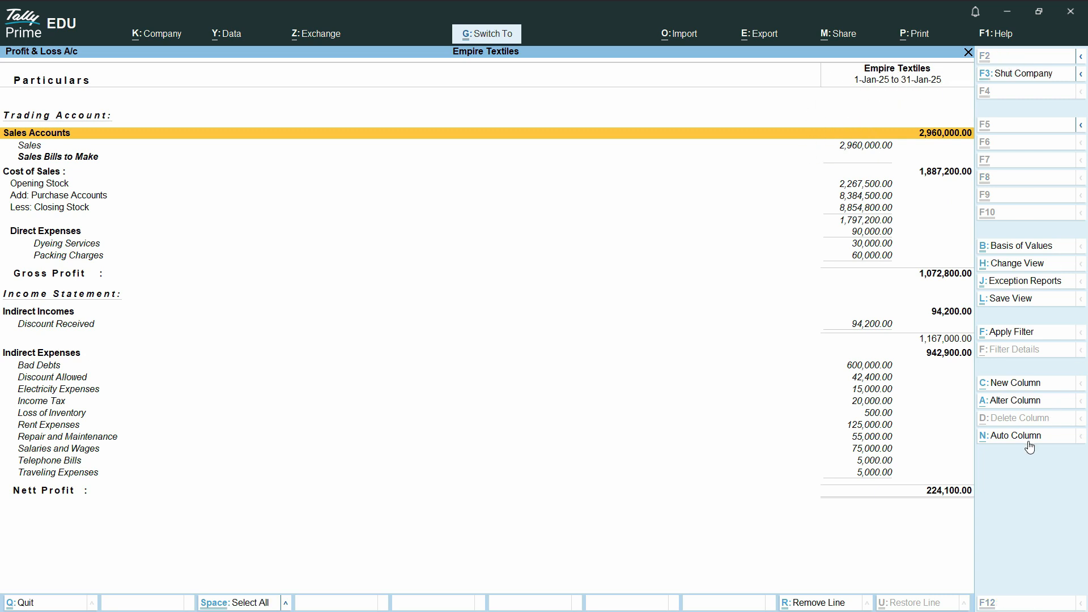
pyautogui.hotkey('ctrl', '1')
# - Apply daily auto-repeat columns to the detailed Profit & Loss A/c
pyautogui.click(964, 431)
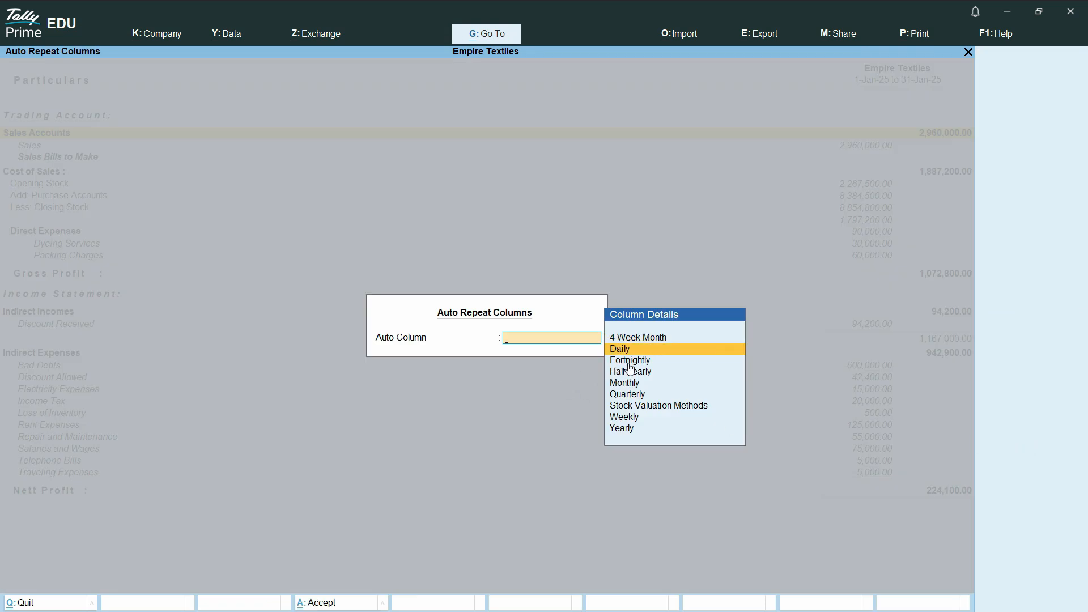
pyautogui.press('Return')
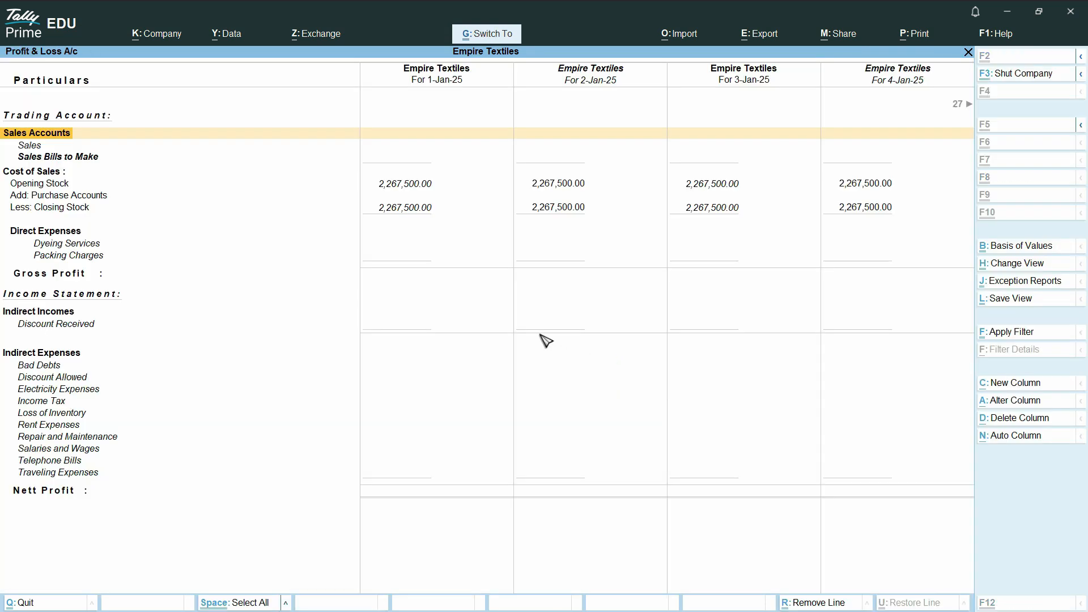
pyautogui.press('Down')
pyautogui.press('Down')
pyautogui.press('Down')
pyautogui.press('Down')
pyautogui.press('Down')
pyautogui.press('Down')
pyautogui.press('Down')
pyautogui.press('Down')
pyautogui.press('Down')
pyautogui.press('Down')
pyautogui.press('Down')
pyautogui.press('Down')
pyautogui.press('Down')
pyautogui.press('Down')
pyautogui.press('Down')
pyautogui.press('Down')
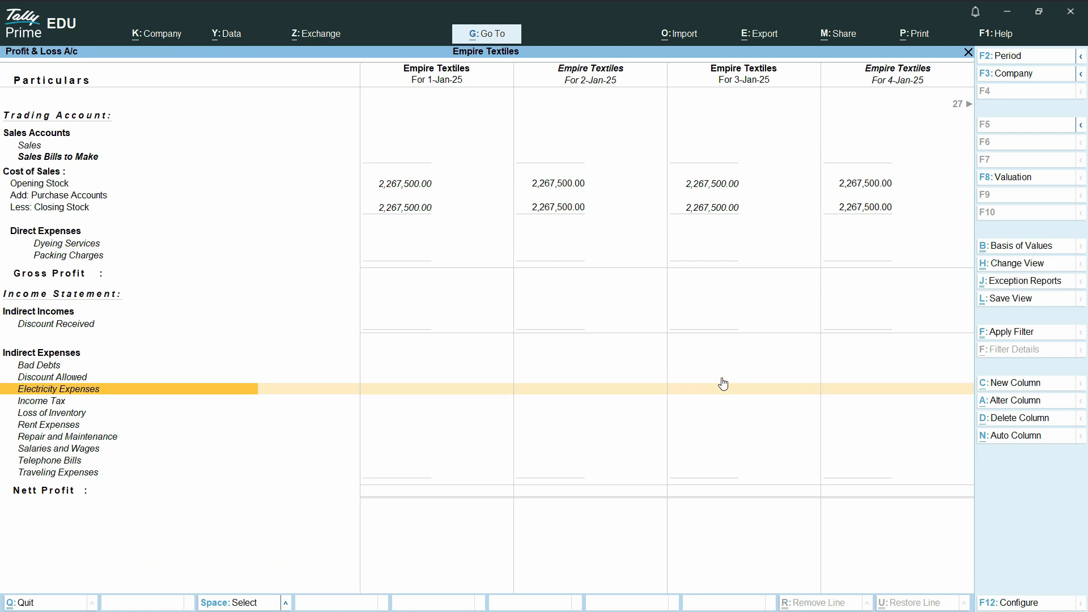
pyautogui.press('Right')
pyautogui.press('Up')
pyautogui.press('Up')
pyautogui.press('Up')
pyautogui.press('Up')
pyautogui.press('Up')
pyautogui.press('Up')
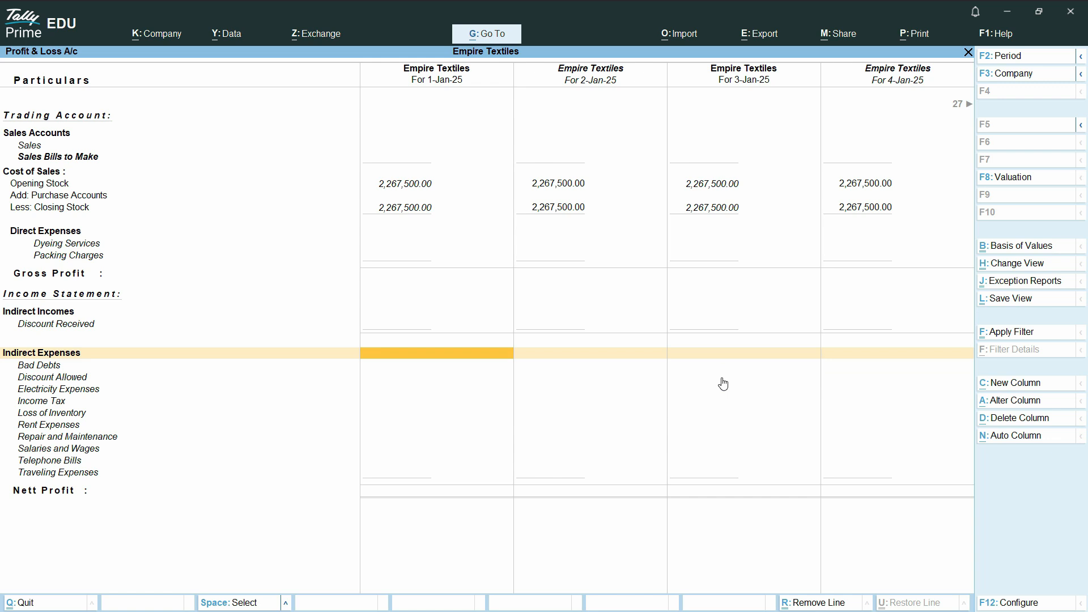
# - Scroll across the daily columns to the last January days and the 31-Jan figures
pyautogui.press('Down')
pyautogui.press('Up')
pyautogui.press('Right')
pyautogui.press('Right')
pyautogui.press('Right')
pyautogui.press('Right')
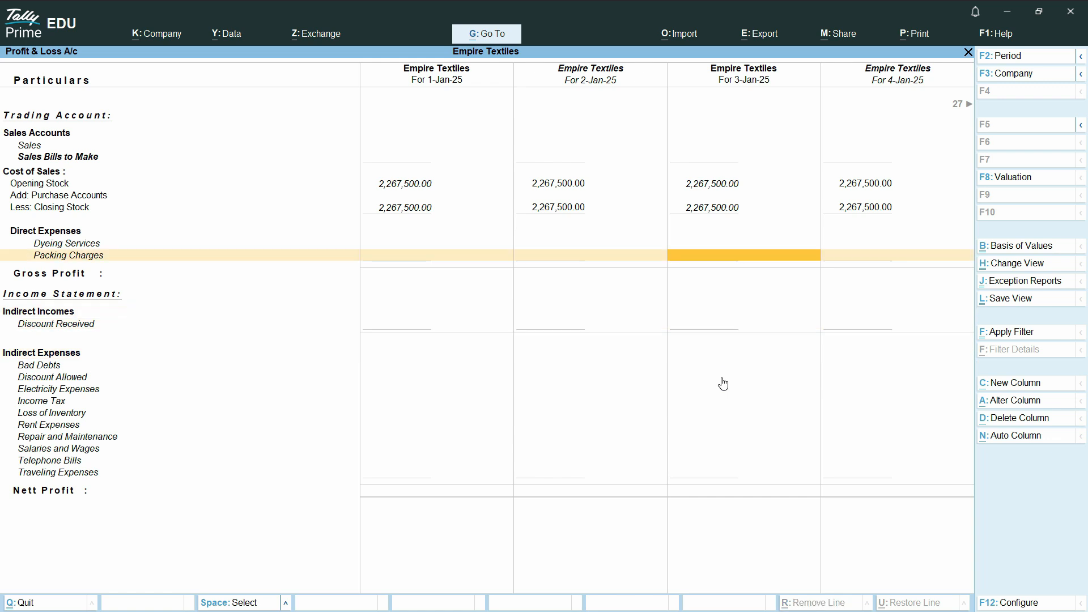
pyautogui.press('Right')
pyautogui.press('Right')
pyautogui.press('Right')
pyautogui.press('Right')
pyautogui.press('Right')
pyautogui.press('Right')
pyautogui.press('Right')
pyautogui.press('Right')
pyautogui.press('Right')
pyautogui.press('Right')
pyautogui.press('Right')
pyautogui.press('Right')
pyautogui.press('Right')
pyautogui.press('Right')
pyautogui.press('Right')
pyautogui.press('Right')
pyautogui.press('Right')
pyautogui.press('Right')
pyautogui.press('Right')
pyautogui.press('Right')
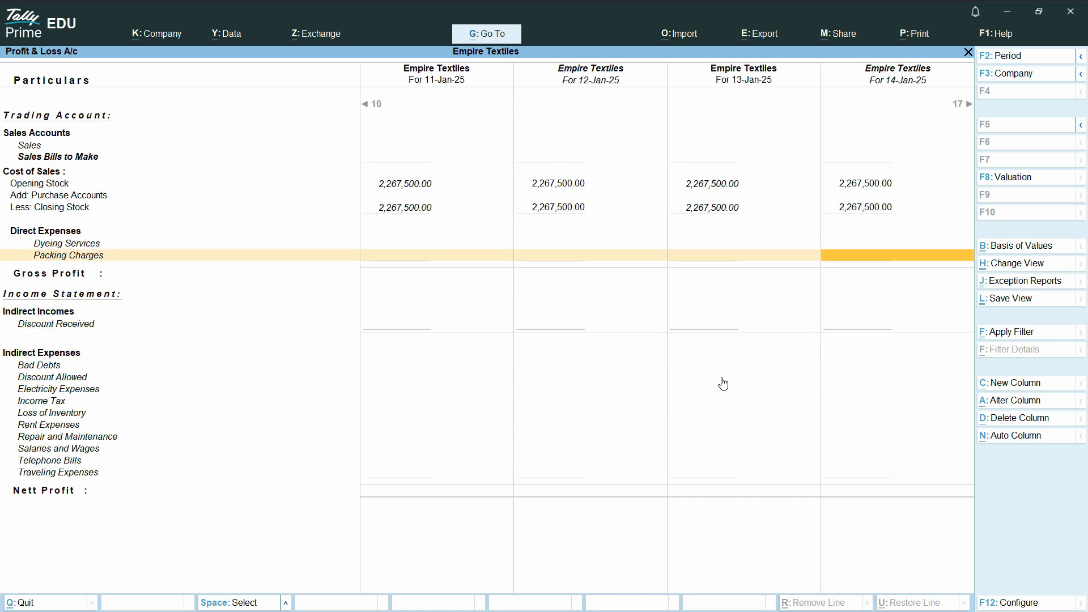
pyautogui.press('Down')
pyautogui.press('Down')
pyautogui.press('Down')
pyautogui.press('Down')
pyautogui.press('Down')
pyautogui.press('Down')
pyautogui.press('Down')
pyautogui.press('Down')
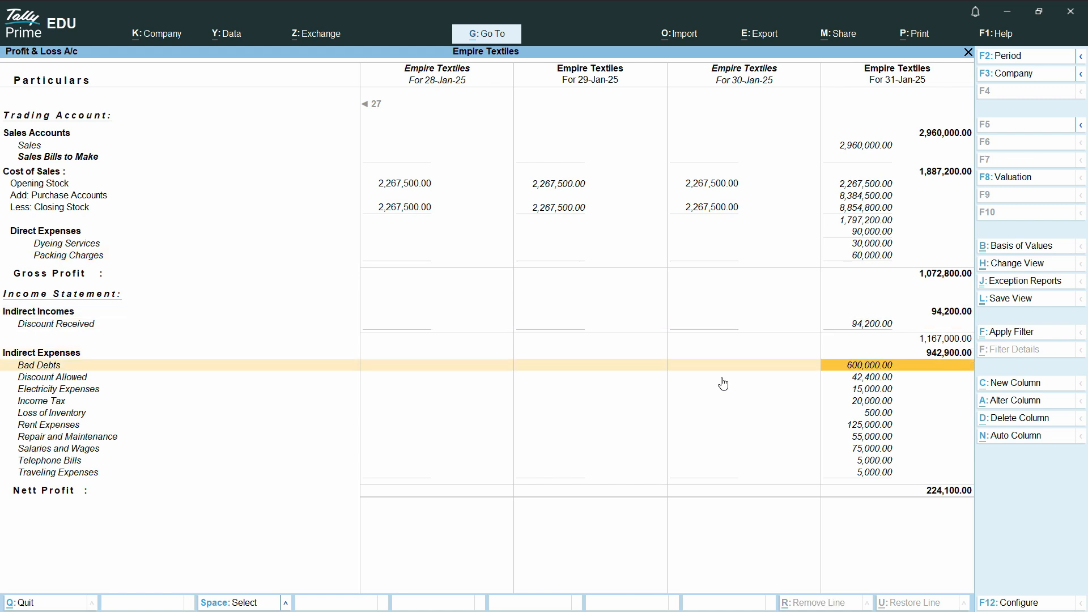
pyautogui.press('Up')
pyautogui.press('Up')
pyautogui.press('Up')
pyautogui.press('Up')
pyautogui.press('Up')
pyautogui.press('Up')
pyautogui.press('Up')
pyautogui.press('Up')
pyautogui.press('Up')
pyautogui.press('Up')
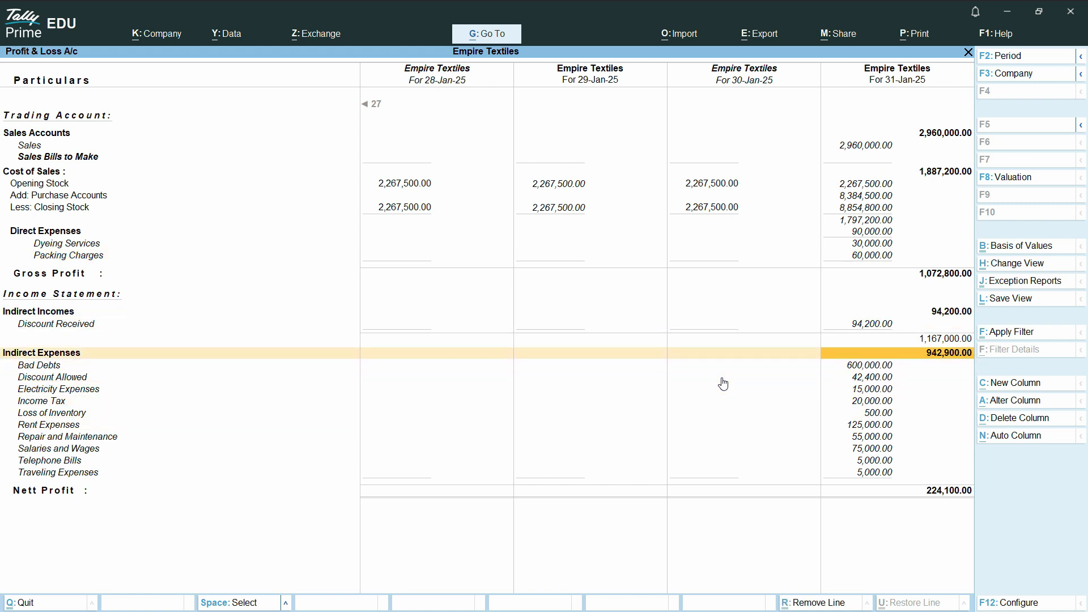
pyautogui.press('Left')
pyautogui.press('Left')
pyautogui.press('Left')
pyautogui.press('Left')
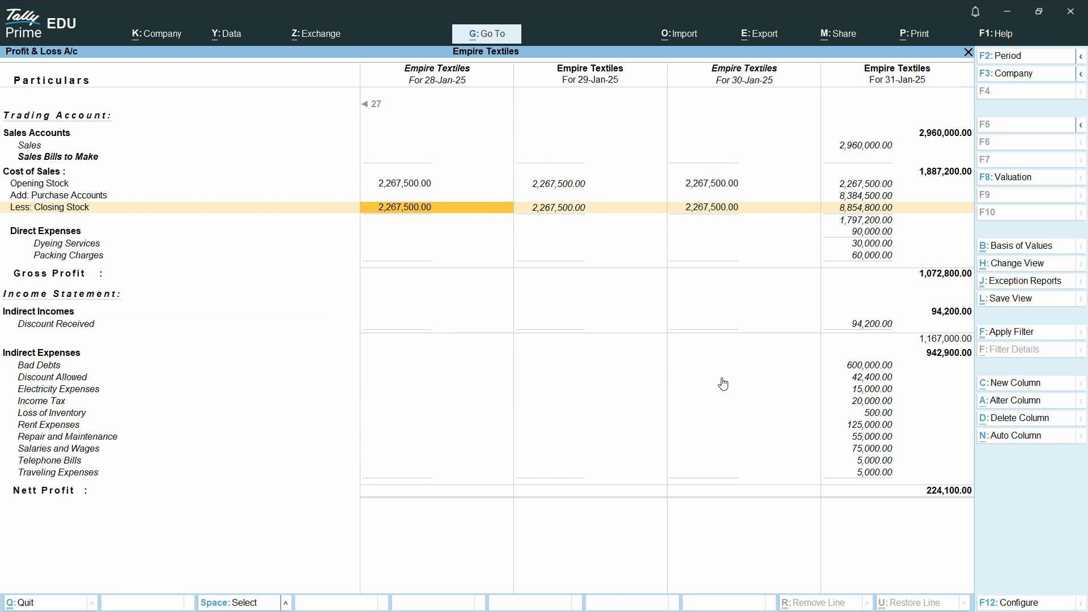
pyautogui.press('Right')
pyautogui.press('Right')
pyautogui.press('Right')
pyautogui.press('Right')
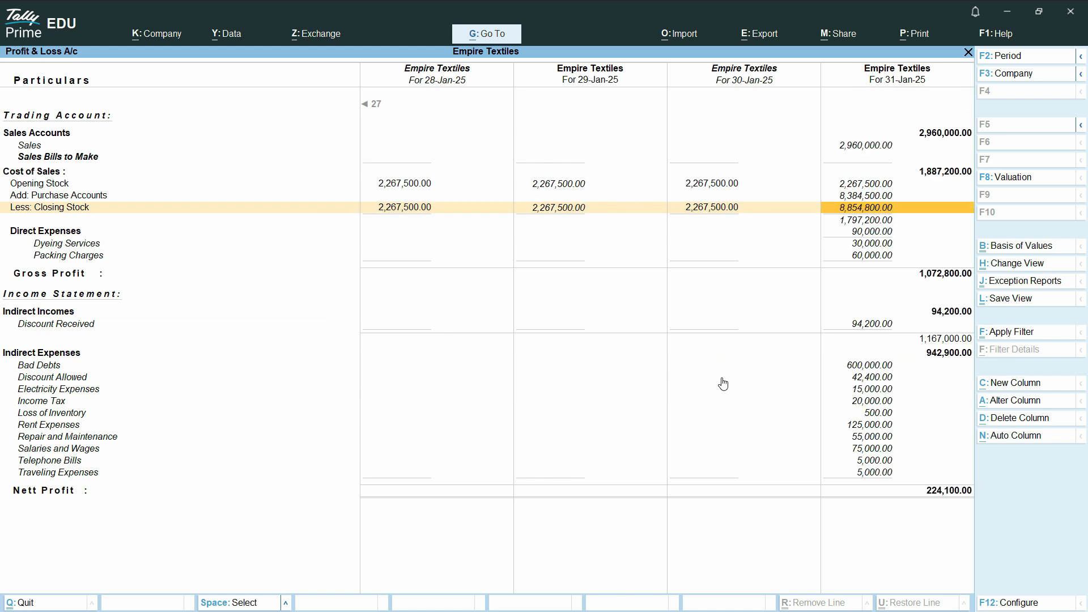
pyautogui.press('Down')
# - Review the 28–29 Jan Direct Expenses and Cost of Sales figures, then close the report
pyautogui.press('Left')
pyautogui.press('Left')
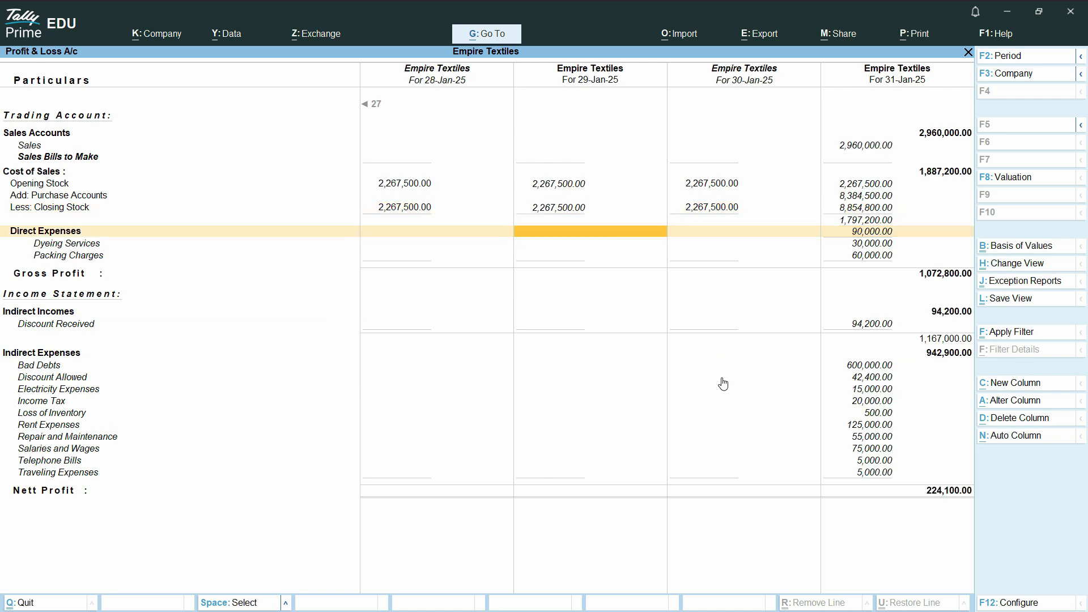
pyautogui.press('Left')
pyautogui.press('Right')
pyautogui.press('Down')
pyautogui.press('Down')
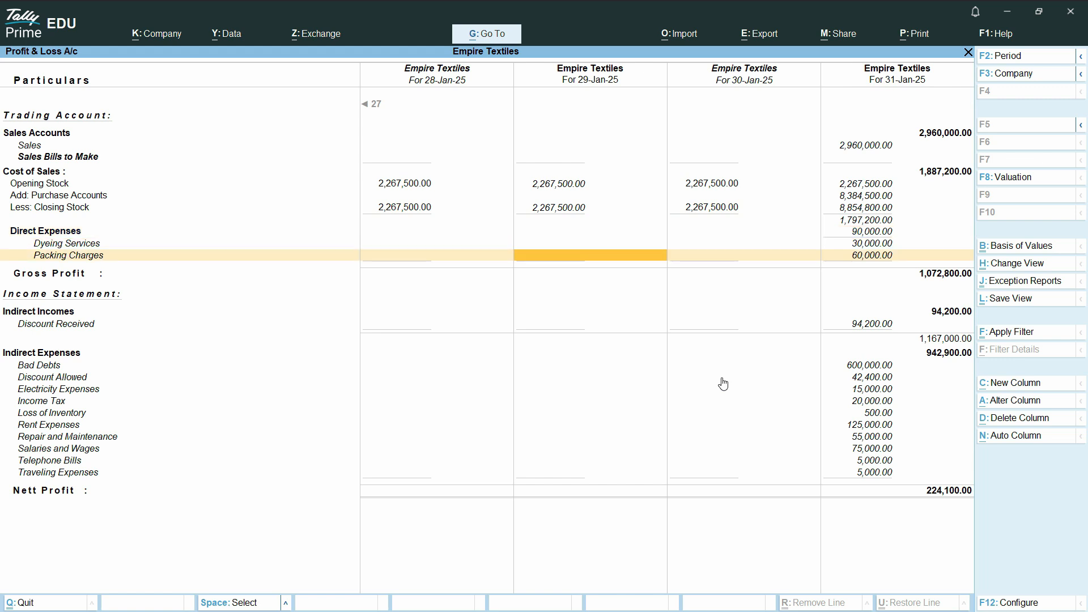
pyautogui.press('Up')
pyautogui.press('Up')
pyautogui.press('Up')
pyautogui.press('Up')
pyautogui.press('Up')
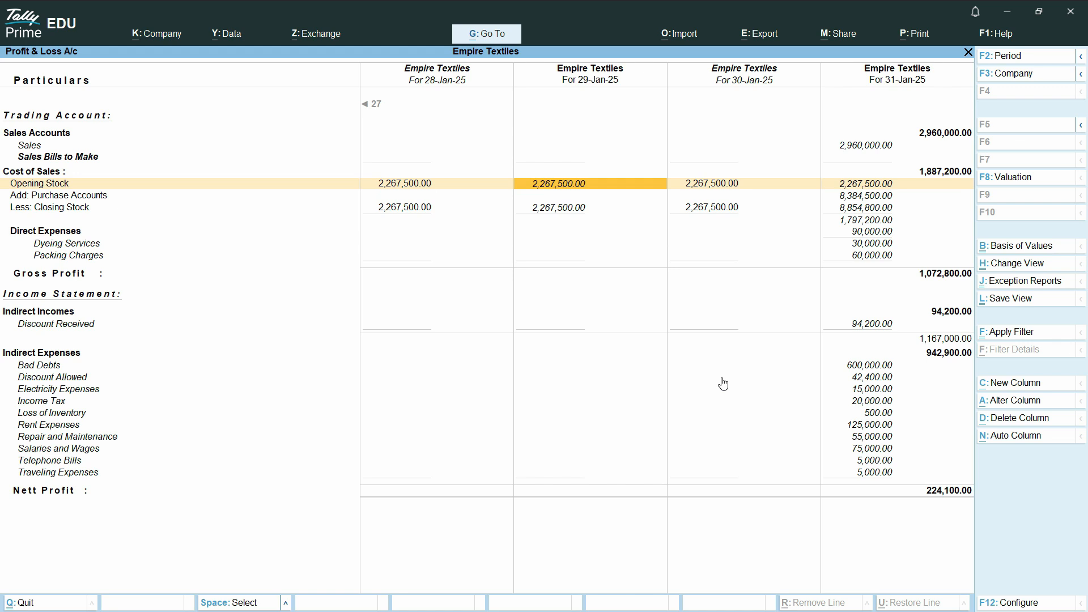
pyautogui.press('Down')
pyautogui.press('Down')
pyautogui.press('Down')
pyautogui.press('Up')
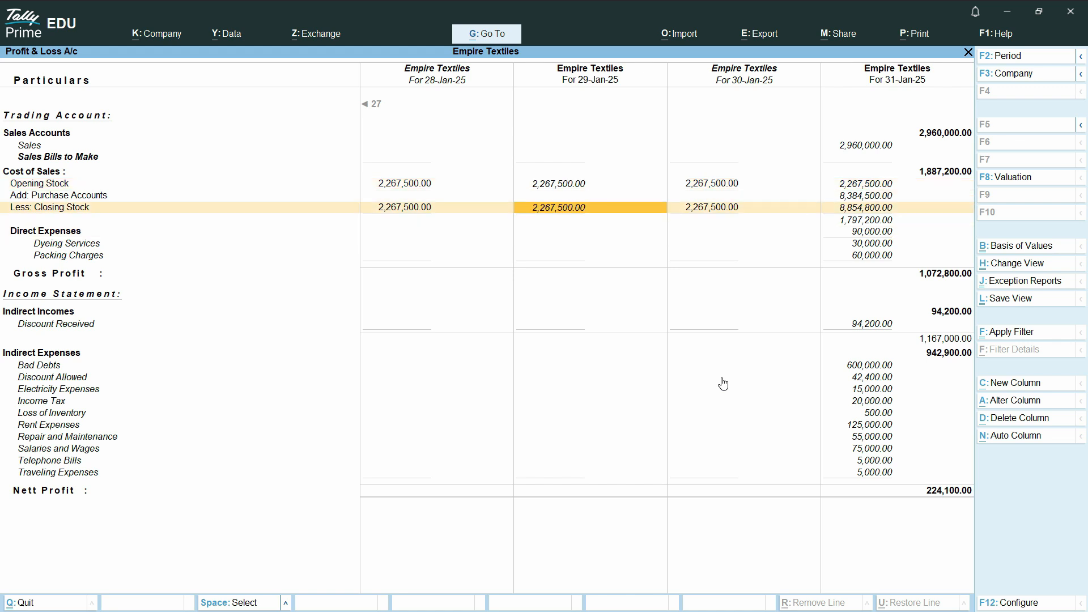
pyautogui.press('Home')
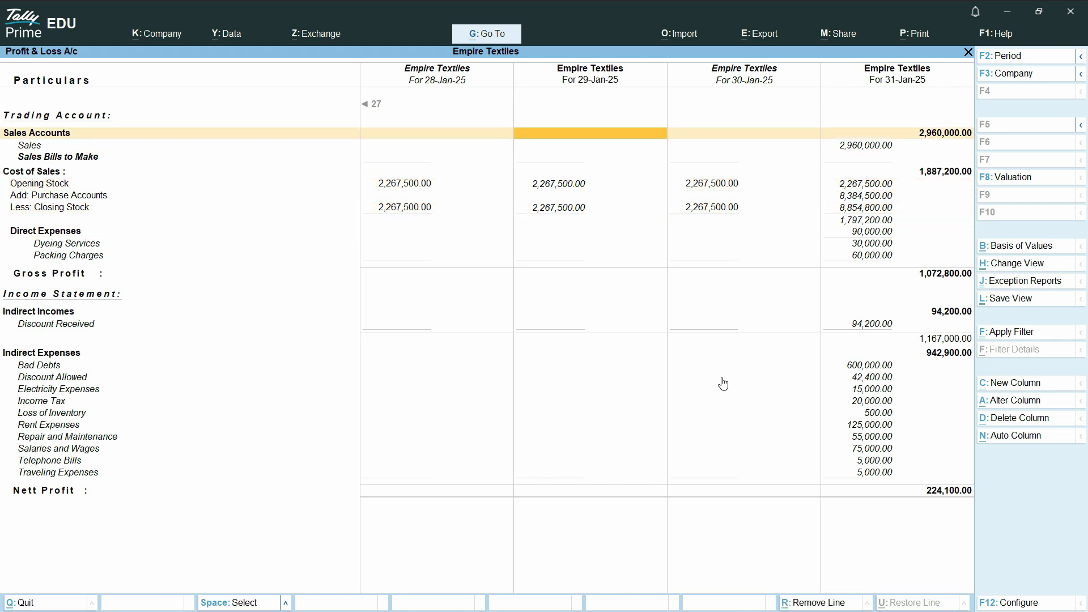
pyautogui.press('Escape')
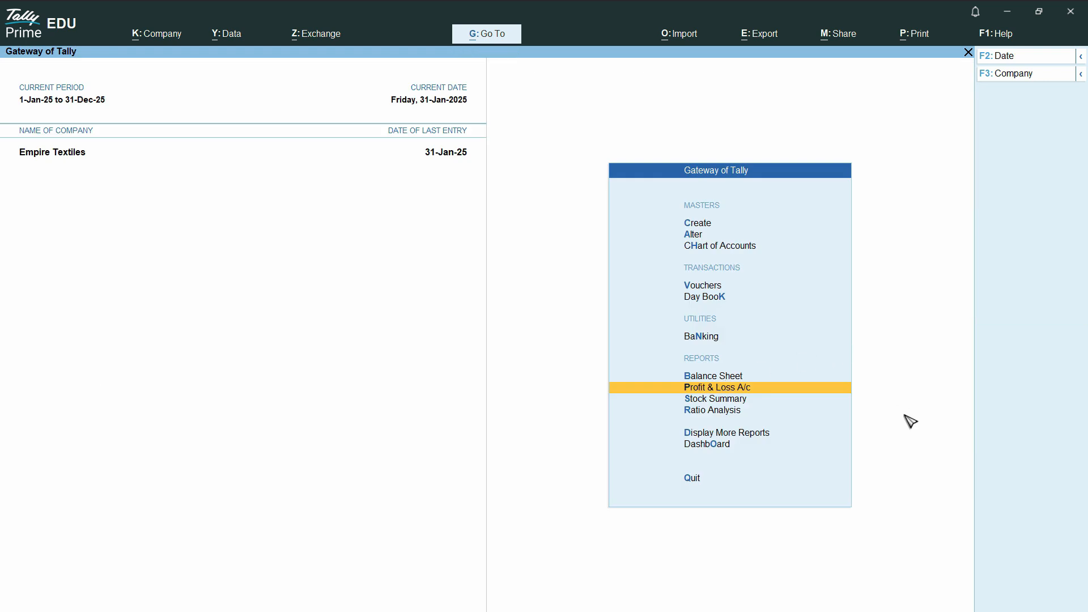
# - Open the Balance Sheet as at 31-Jan-25 in Detailed view and bring up its F12 settings
pyautogui.click(726, 377)
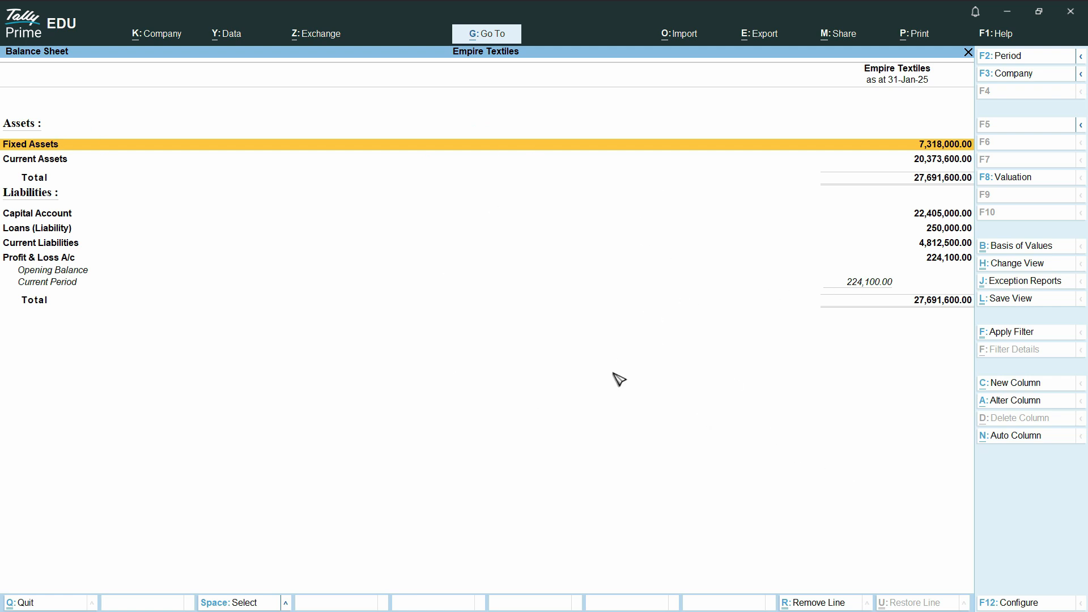
pyautogui.hotkey('alt', 'F5')
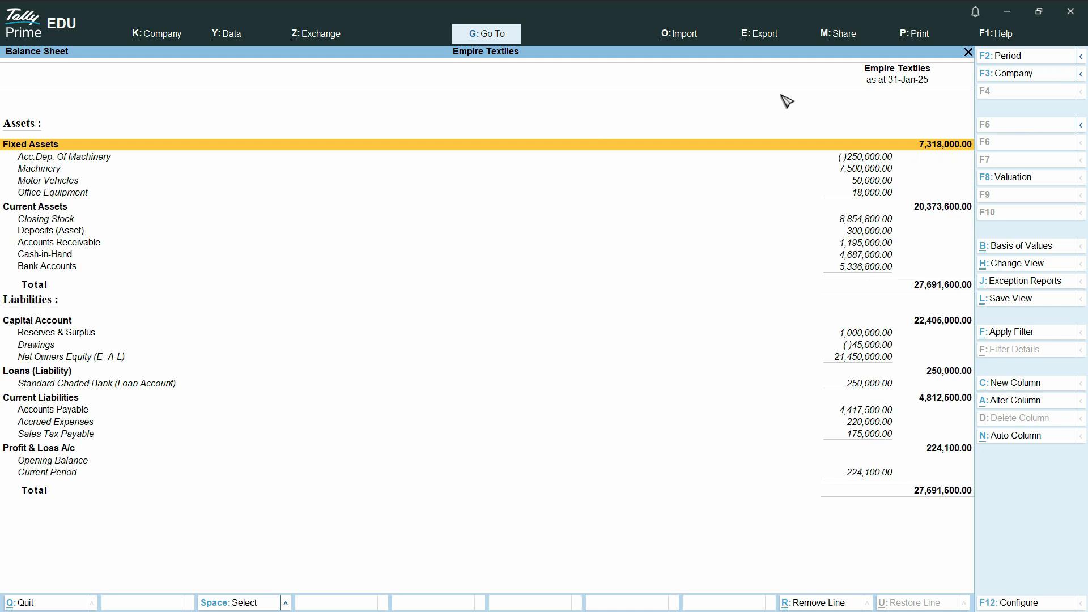
pyautogui.click(1019, 602)
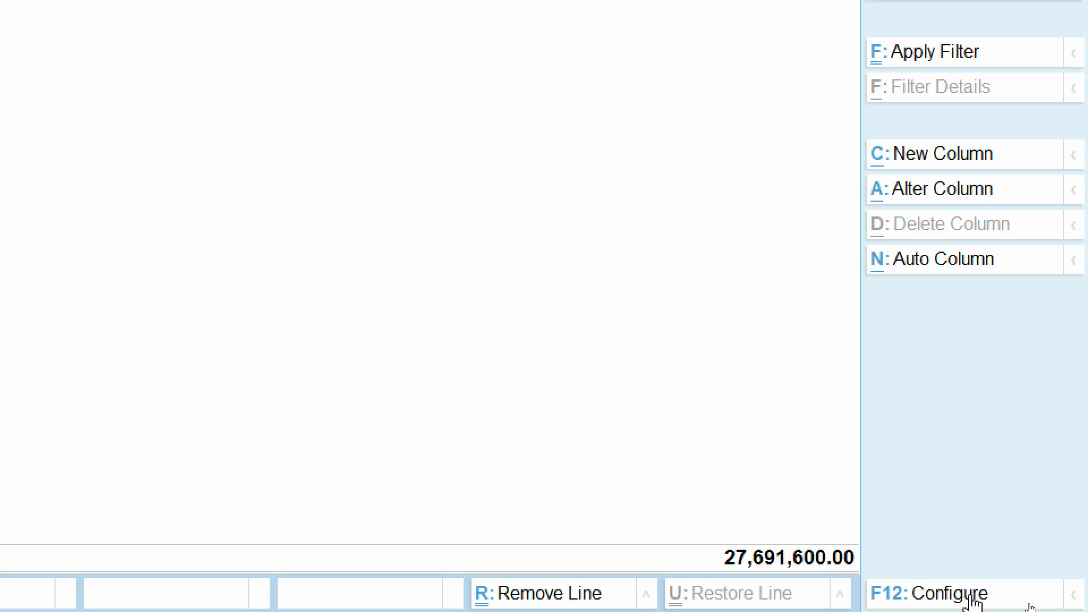
# - Set Show Vertical Balance Sheet to Yes and accept, placing Assets above Liabilities
pyautogui.click(1033, 604)
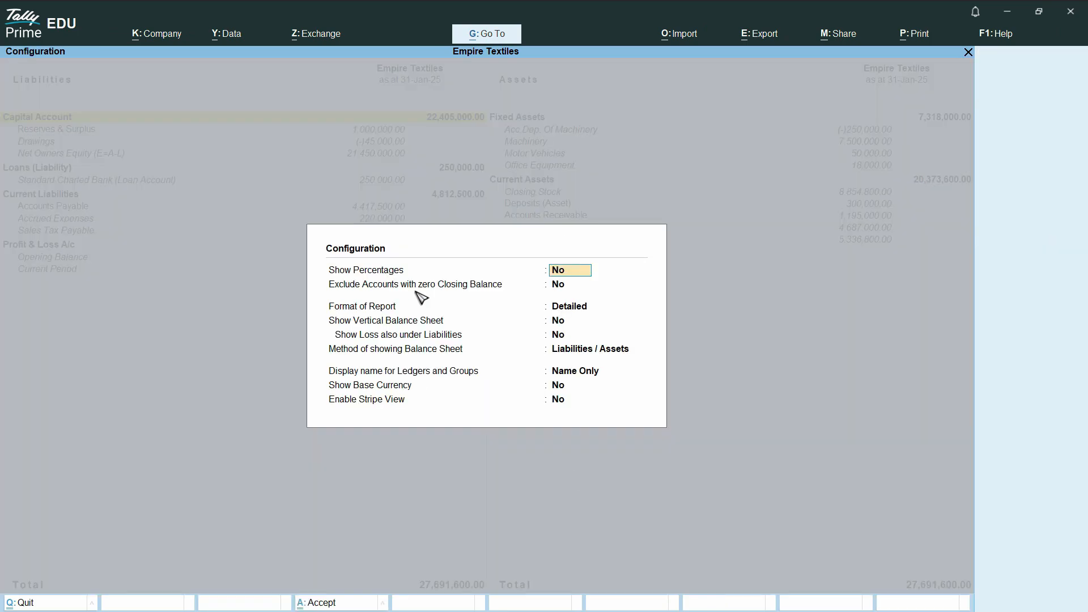
pyautogui.click(557, 327)
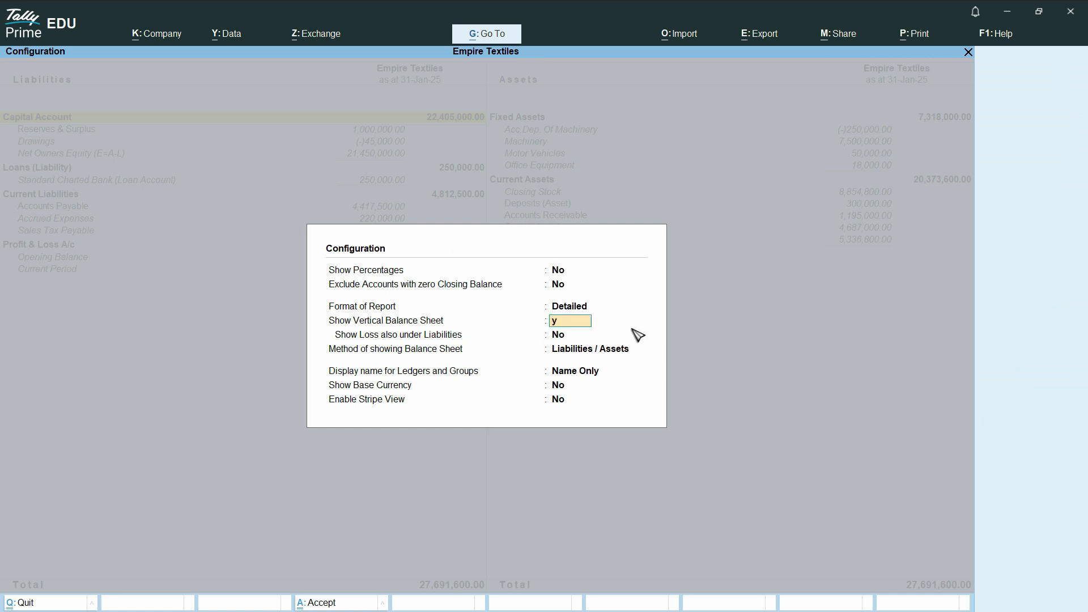
pyautogui.write('y')
pyautogui.press('Return')
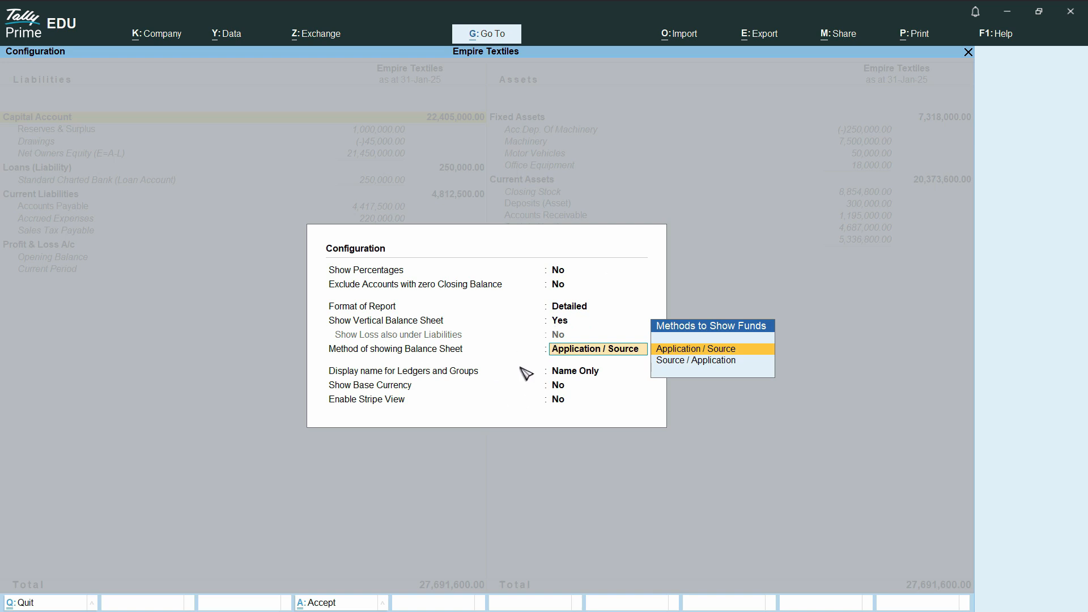
pyautogui.hotkey('ctrl', 'a')
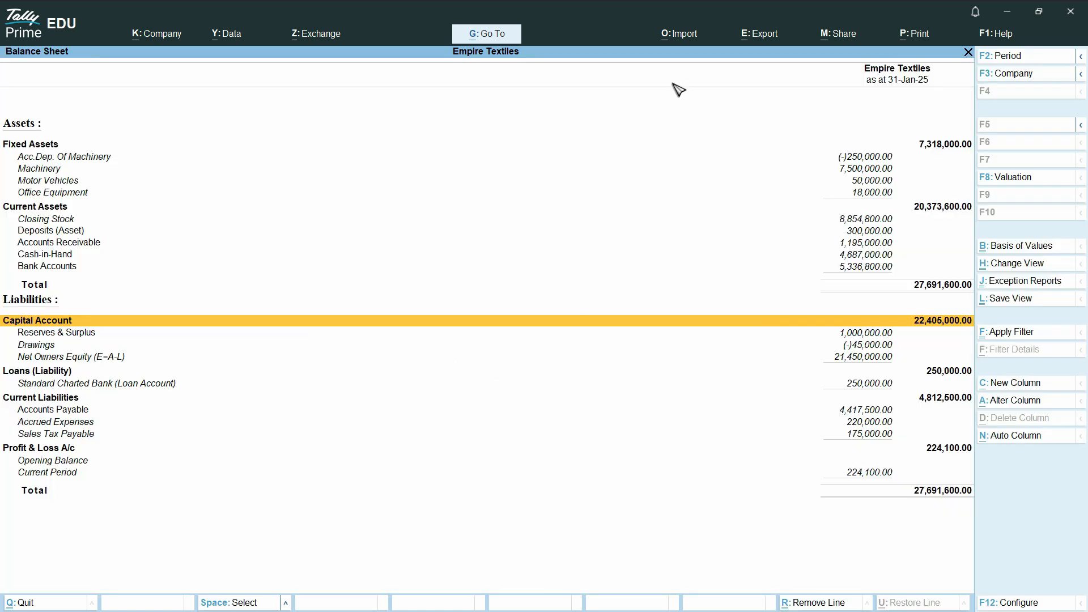
pyautogui.press('Up')
pyautogui.press('Up')
pyautogui.press('Up')
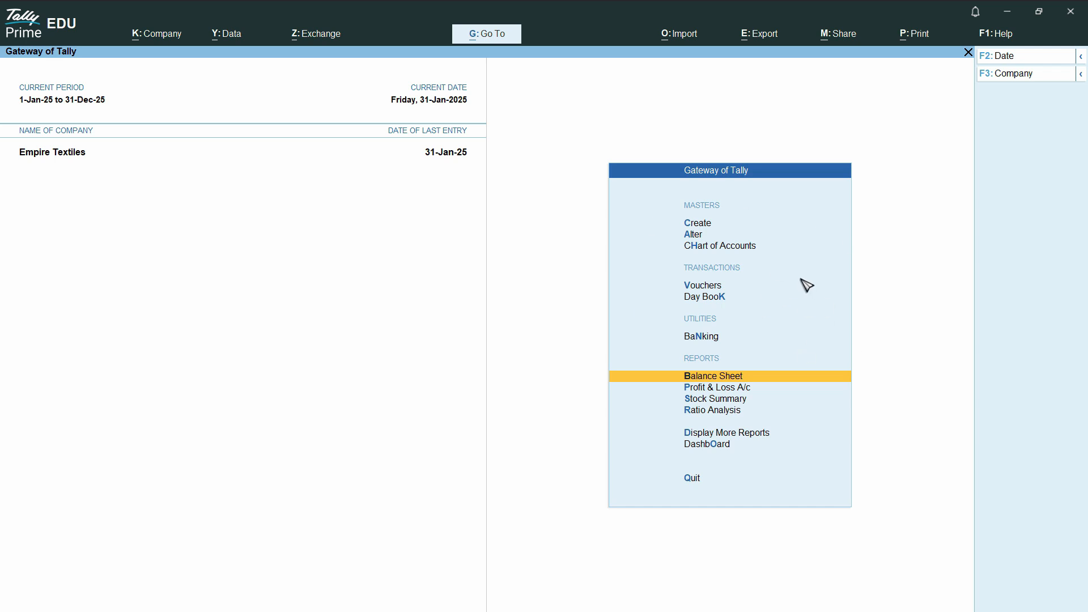
# - Open the Trial Balance from Display More Reports and select the Accounts Payable row
pyautogui.click(745, 435)
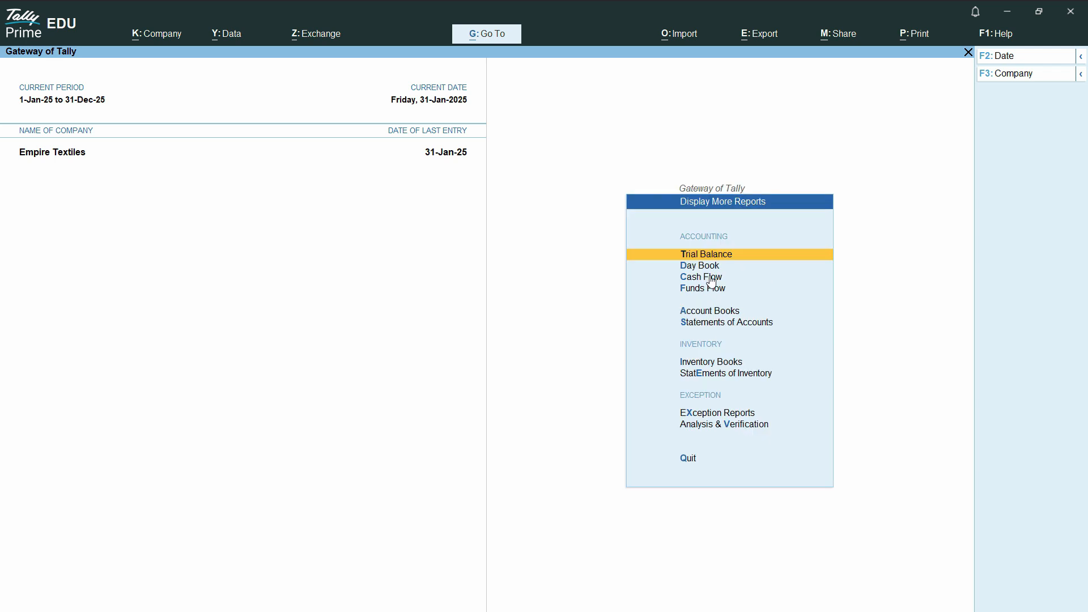
pyautogui.click(708, 256)
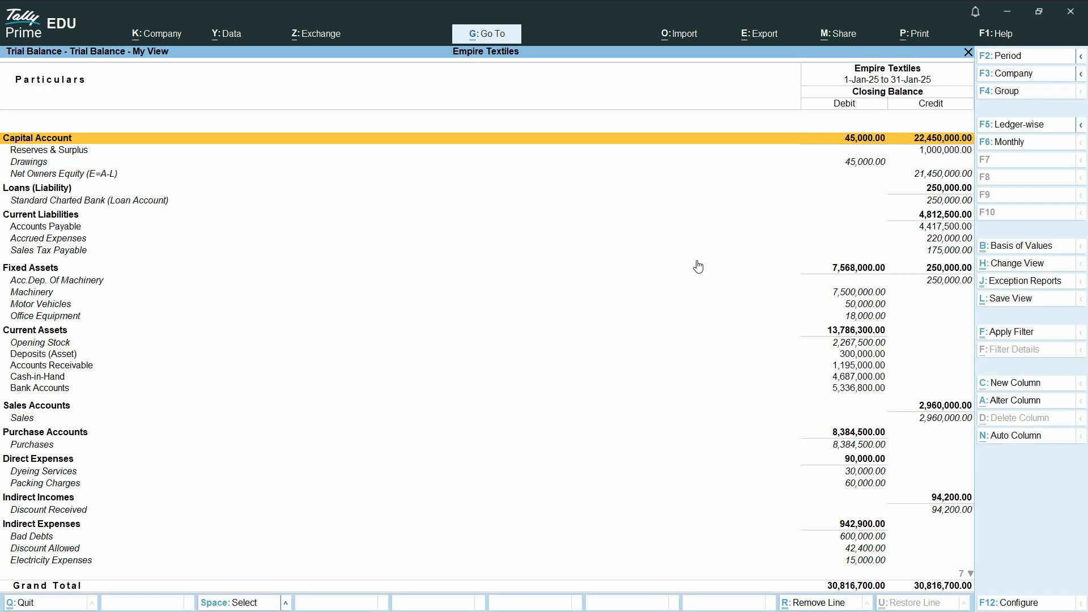
pyautogui.click(45, 227)
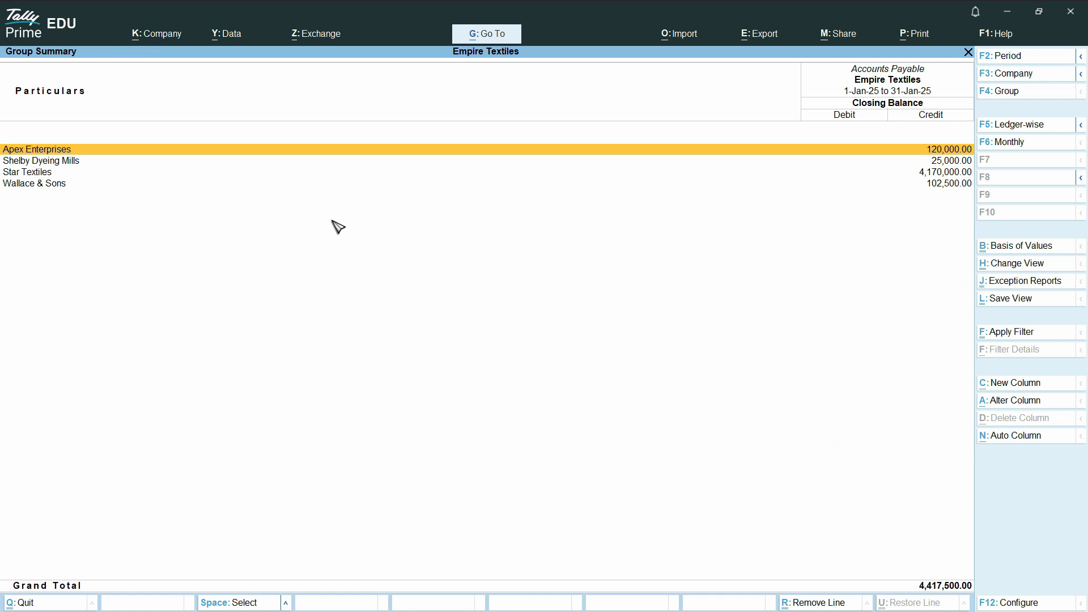
pyautogui.press('Escape')
pyautogui.press('Return')
pyautogui.press('Escape')
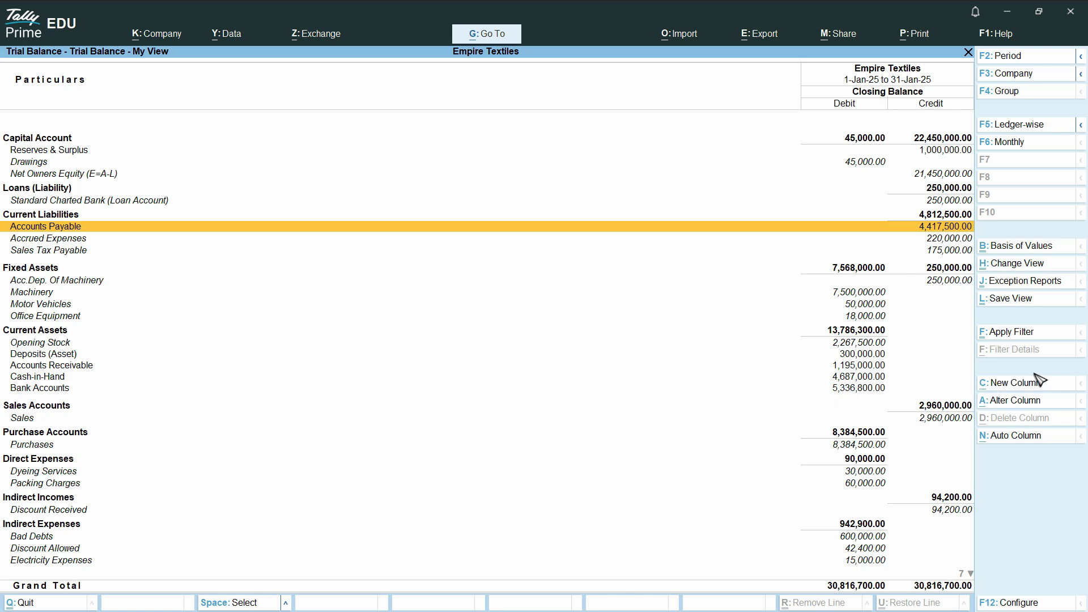
pyautogui.click(1052, 285)
pyautogui.click(1049, 266)
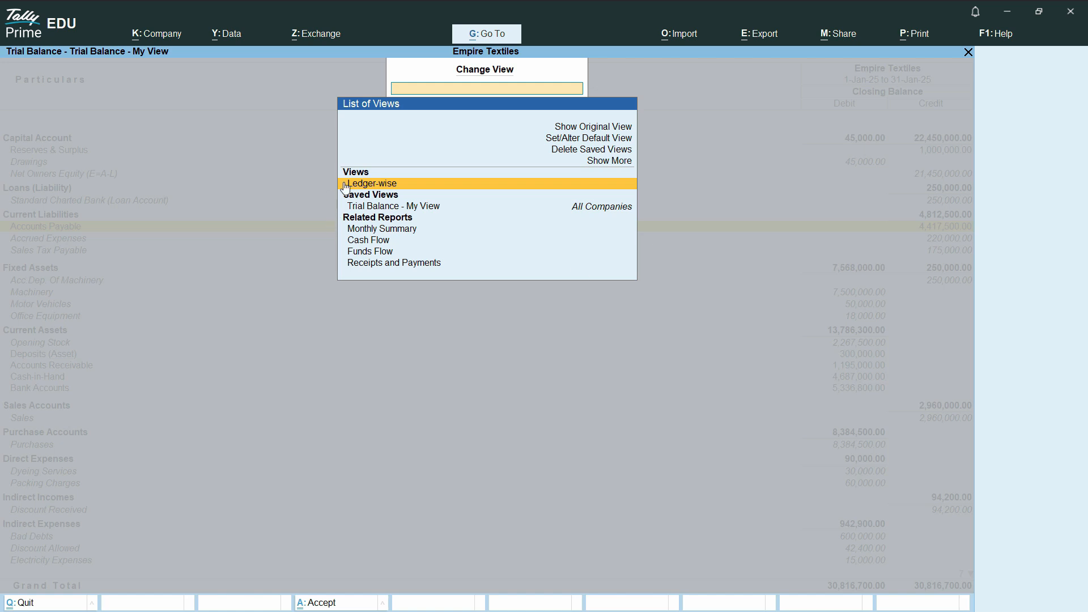
pyautogui.press('Escape')
pyautogui.click(1037, 269)
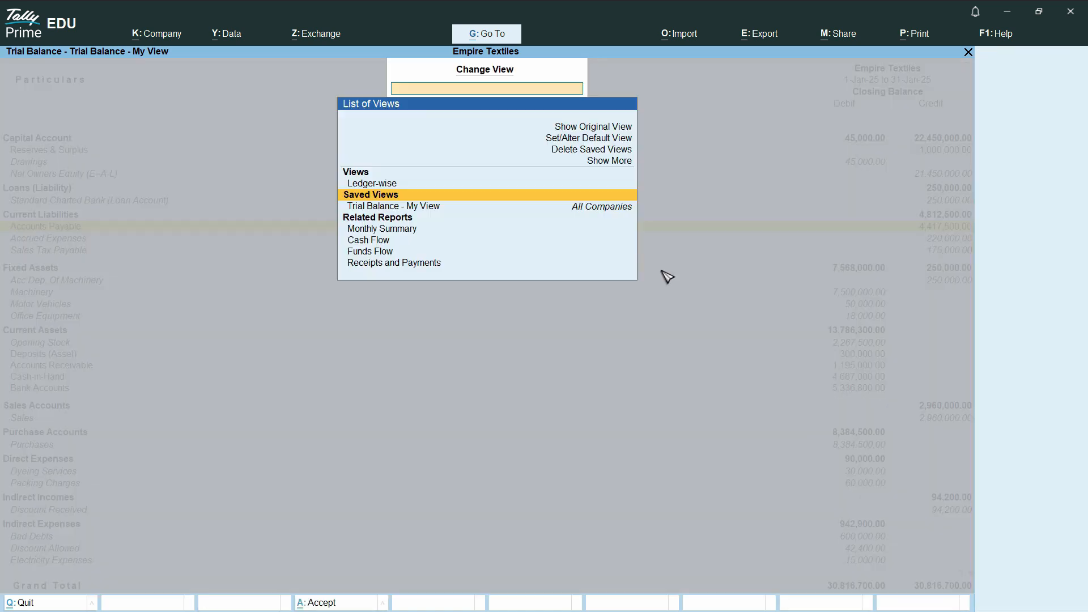
pyautogui.click(388, 183)
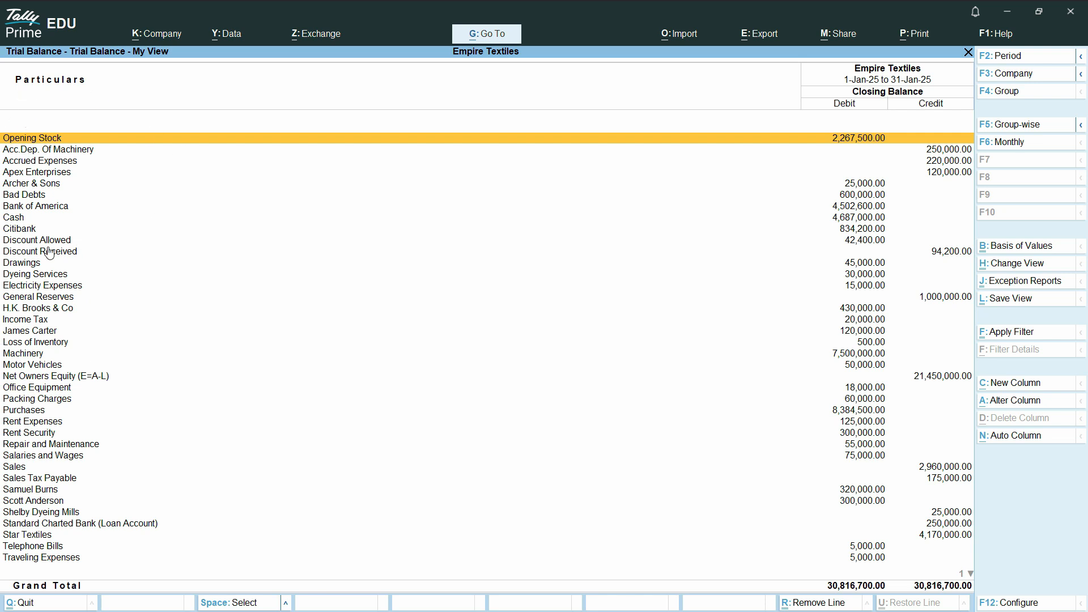
pyautogui.click(54, 310)
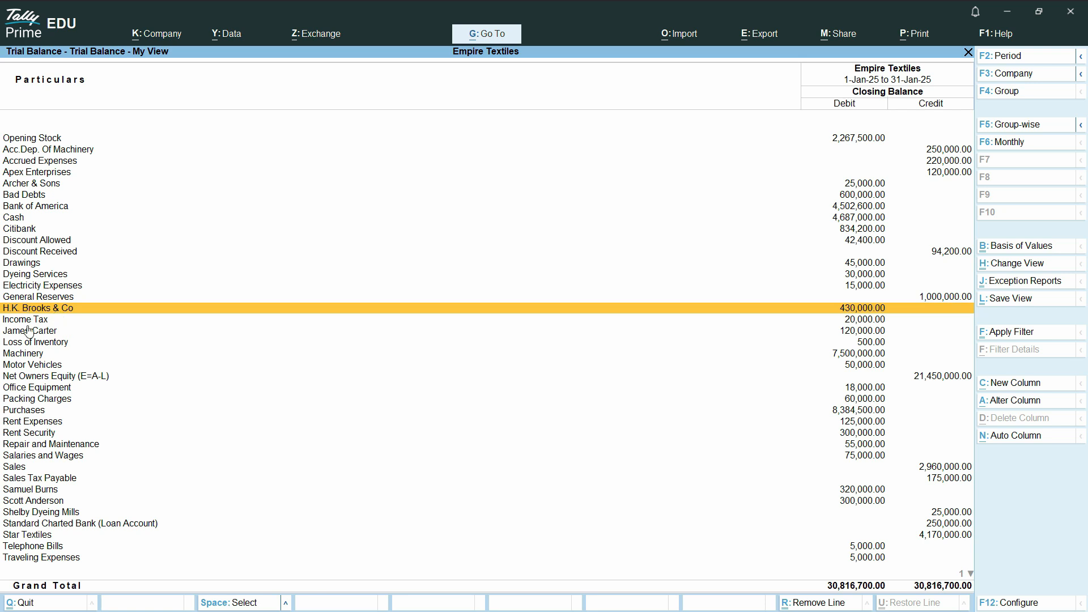
pyautogui.press('Down')
pyautogui.press('Down')
pyautogui.press('Down')
pyautogui.press('Down')
pyautogui.press('Down')
pyautogui.press('Down')
pyautogui.press('Down')
pyautogui.press('Down')
pyautogui.press('Down')
pyautogui.press('Down')
pyautogui.press('Down')
pyautogui.press('Down')
pyautogui.press('Down')
pyautogui.press('Down')
pyautogui.press('Down')
pyautogui.press('Down')
pyautogui.press('Down')
pyautogui.press('Down')
pyautogui.press('Down')
pyautogui.press('Down')
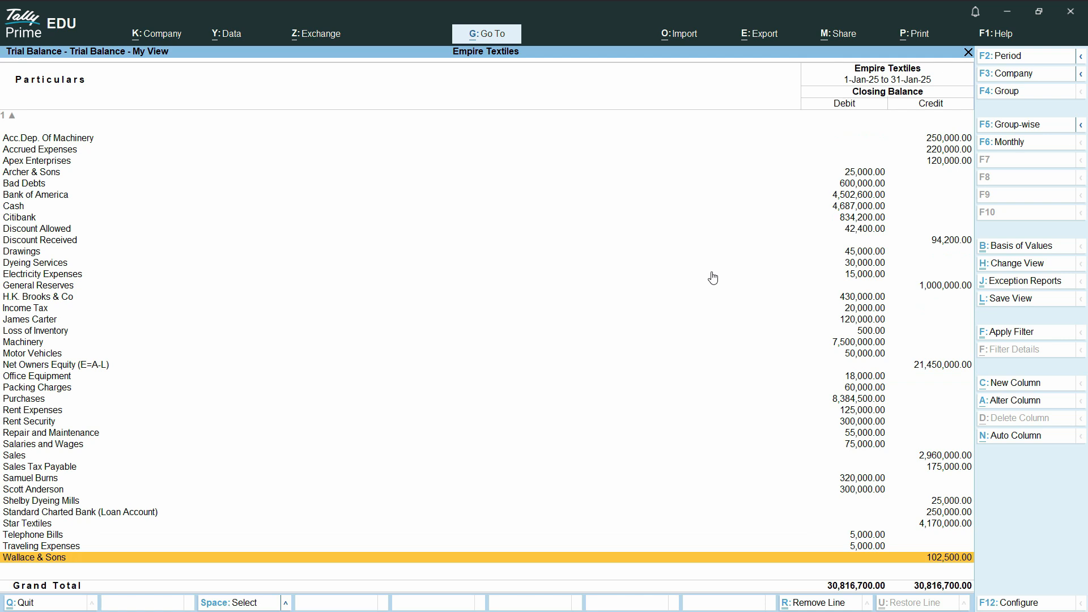
pyautogui.press('Up')
pyautogui.press('Up')
pyautogui.press('Up')
pyautogui.press('Up')
pyautogui.press('Up')
pyautogui.press('Up')
pyautogui.press('Up')
pyautogui.press('Up')
pyautogui.press('Up')
pyautogui.press('Up')
pyautogui.press('Up')
pyautogui.press('Up')
pyautogui.press('Up')
pyautogui.press('Up')
pyautogui.press('Up')
pyautogui.press('Up')
pyautogui.press('Up')
pyautogui.press('Up')
pyautogui.press('Up')
pyautogui.press('Up')
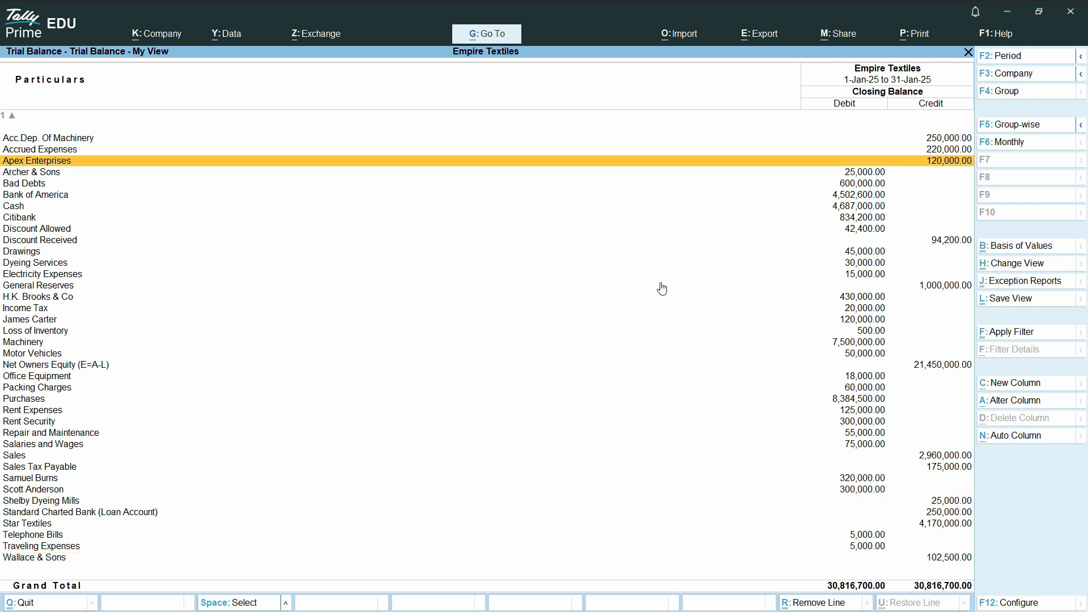
pyautogui.press('Up')
pyautogui.press('Up')
pyautogui.press('Up')
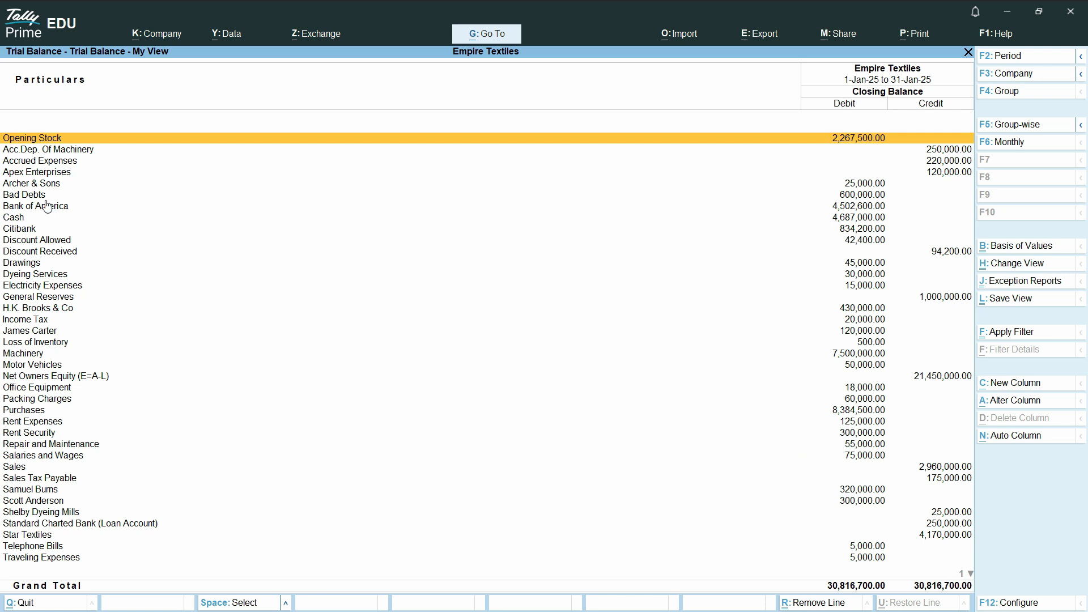
# - Browse the Cash, bank and Purchases rows, then drill into the Salaries and Wages monthly summary
pyautogui.click(20, 219)
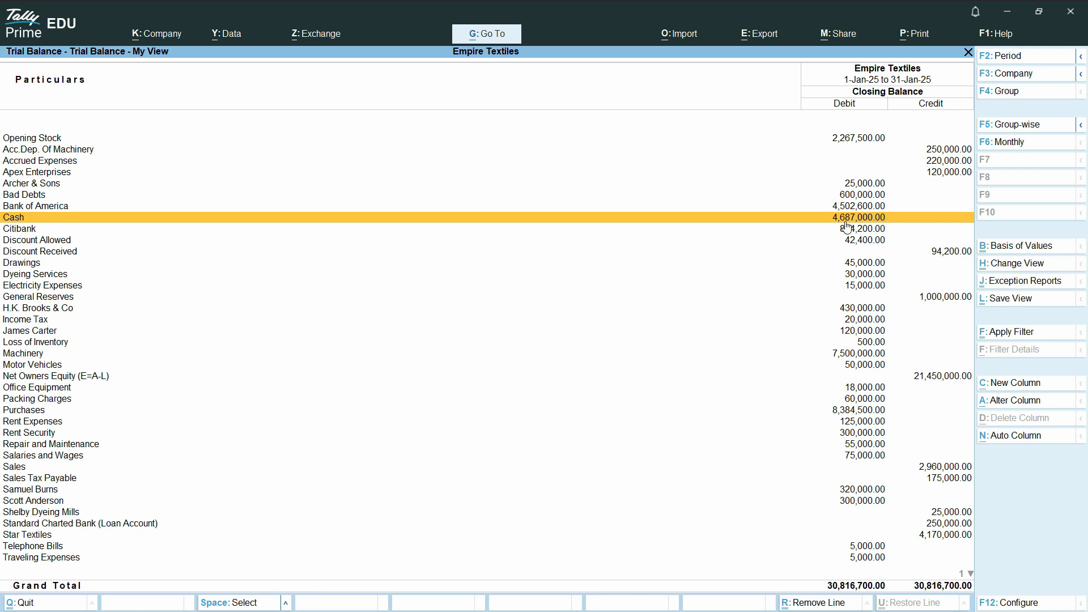
pyautogui.click(875, 230)
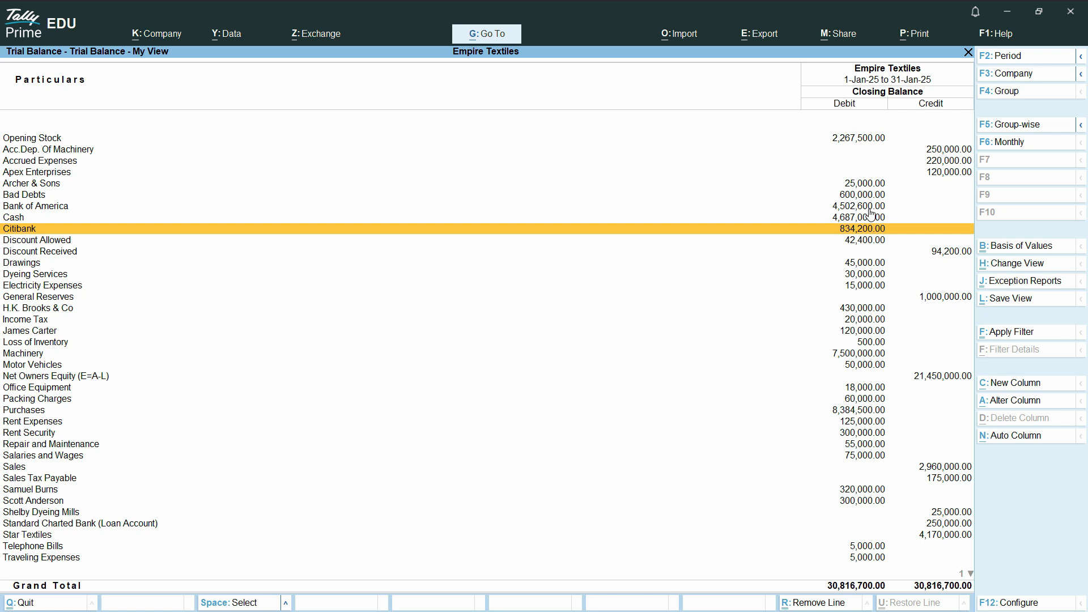
pyautogui.click(871, 207)
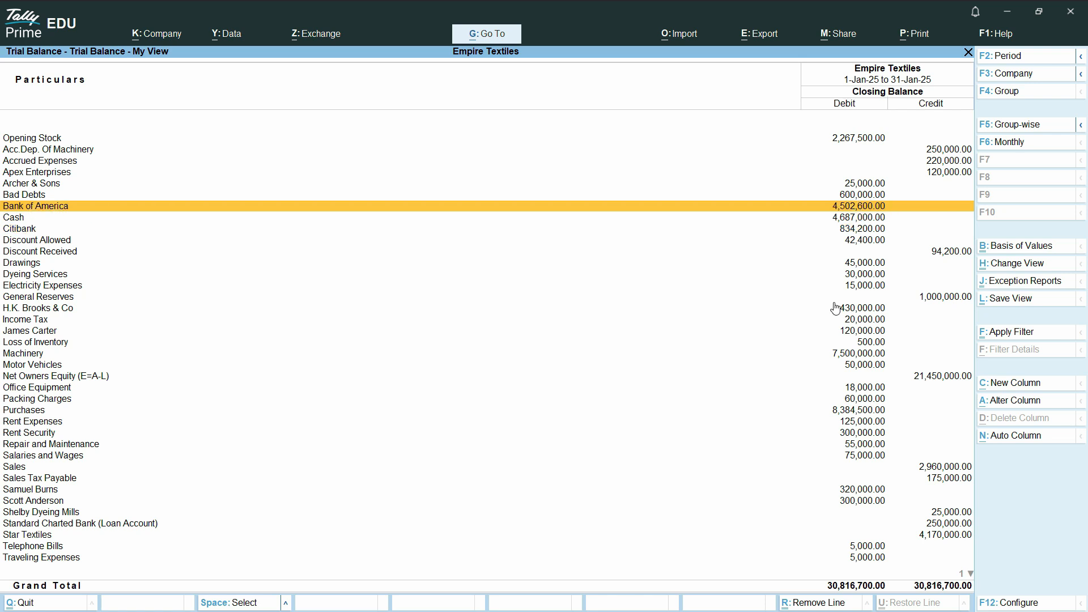
pyautogui.click(47, 310)
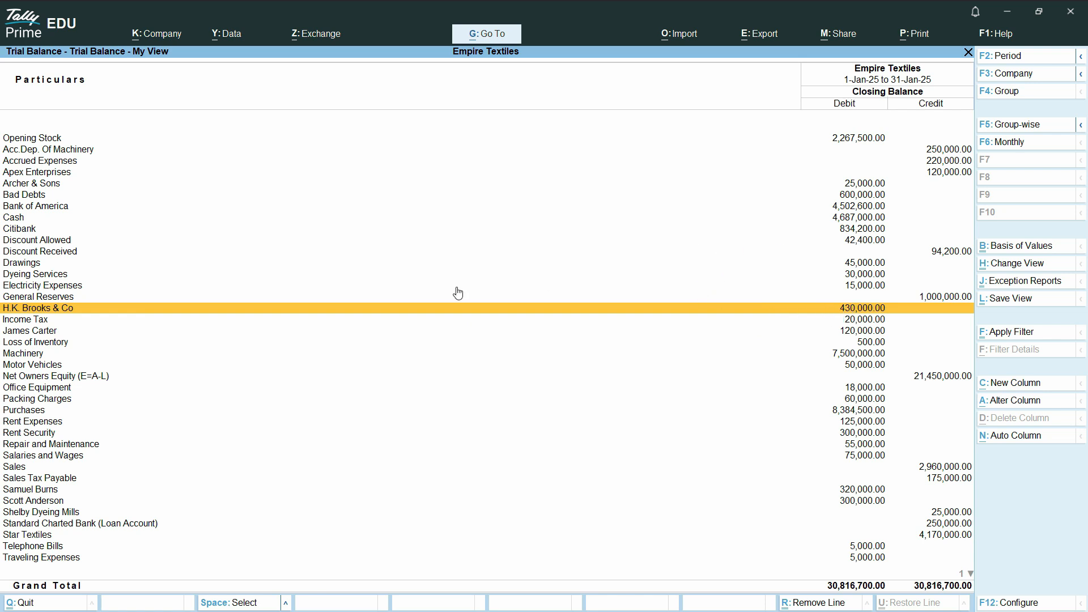
pyautogui.click(31, 344)
pyautogui.click(38, 412)
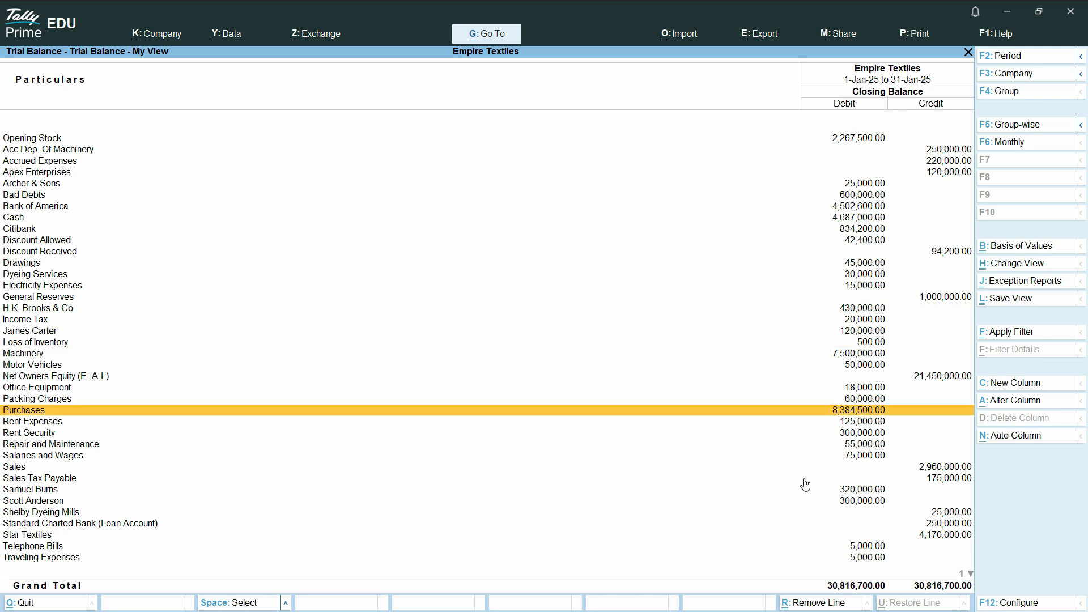
pyautogui.press('Down')
pyautogui.press('Down')
pyautogui.press('Down')
pyautogui.press('Down')
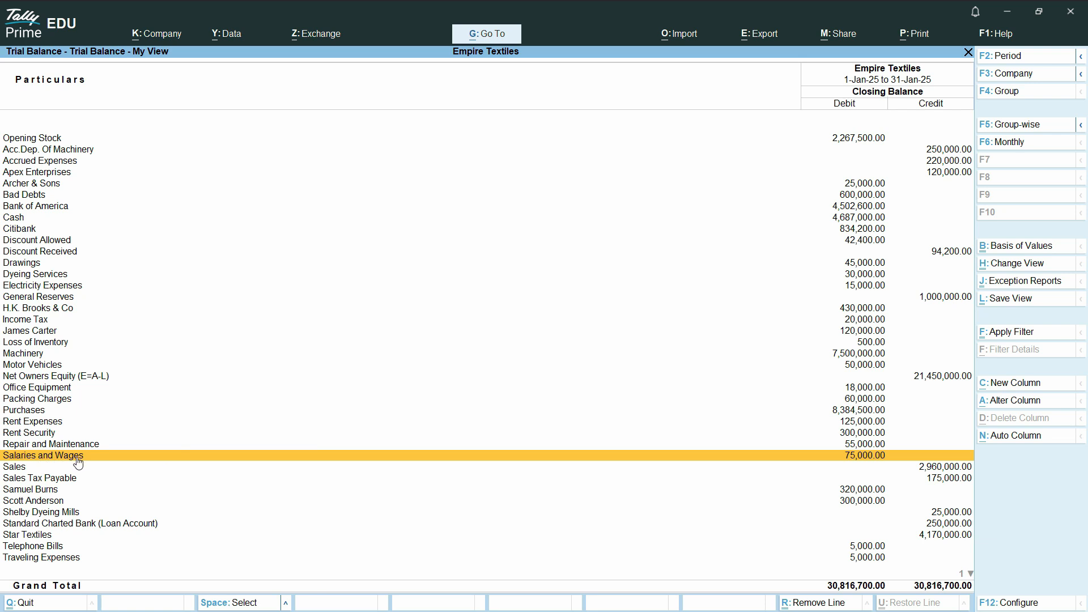
pyautogui.click(867, 456)
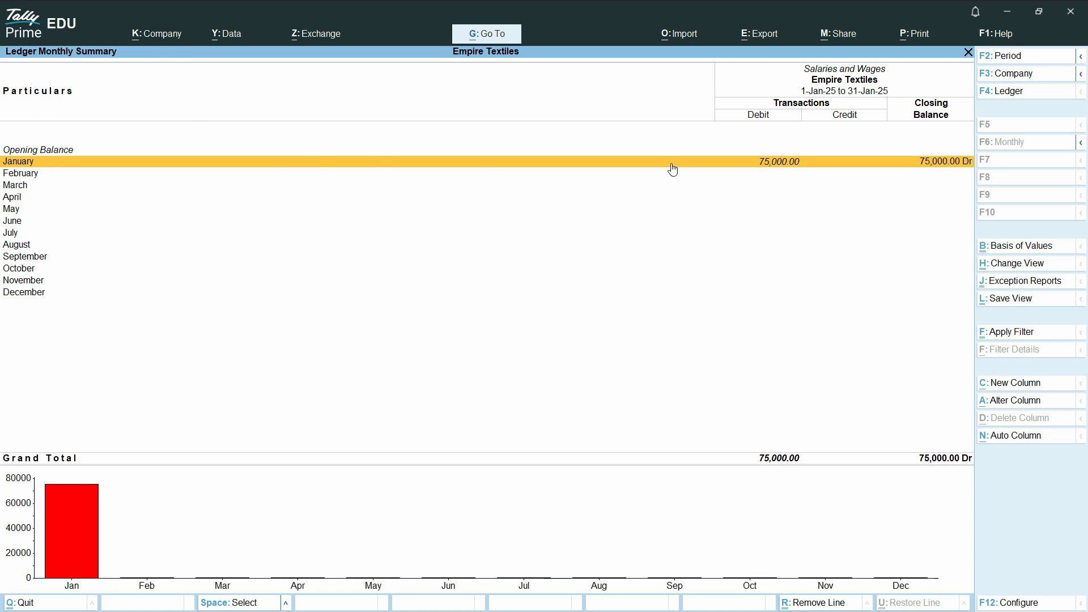
# - View January's Salaries and Wages vouchers, then back out of the trial balance
pyautogui.click(255, 162)
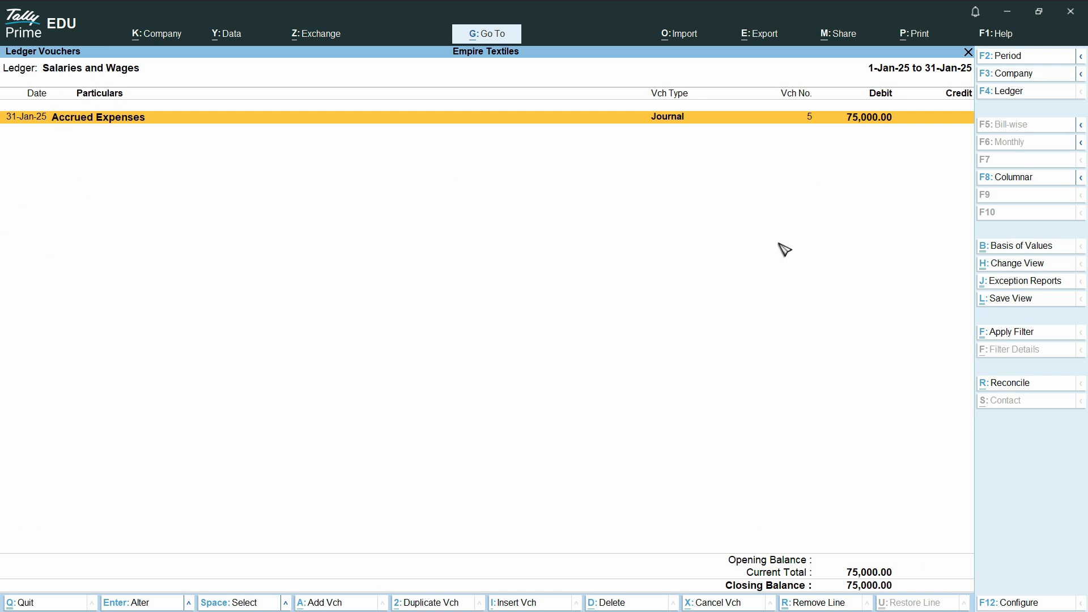
pyautogui.press('Escape')
pyautogui.press('Escape')
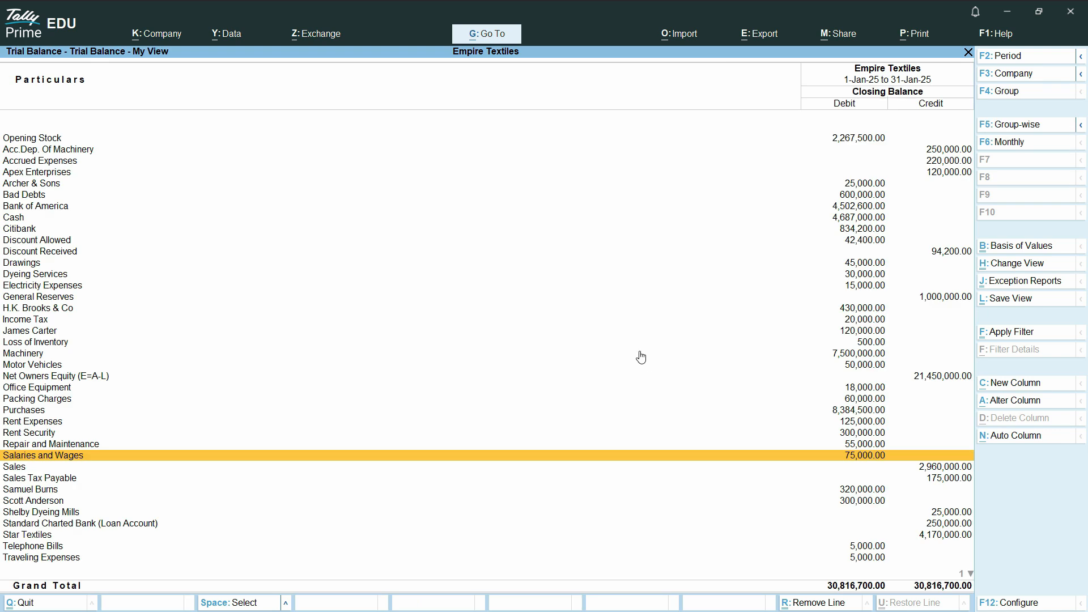
pyautogui.press('Escape')
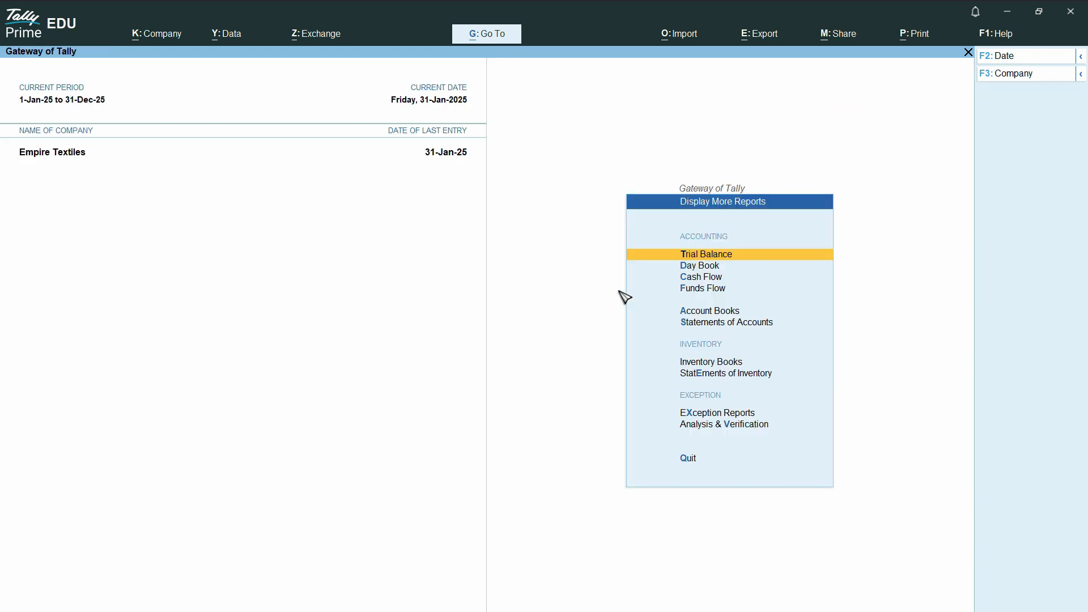
# - Reopen the Profit & Loss A/c in Detailed view and bring up the Auto Column options
pyautogui.press('Escape')
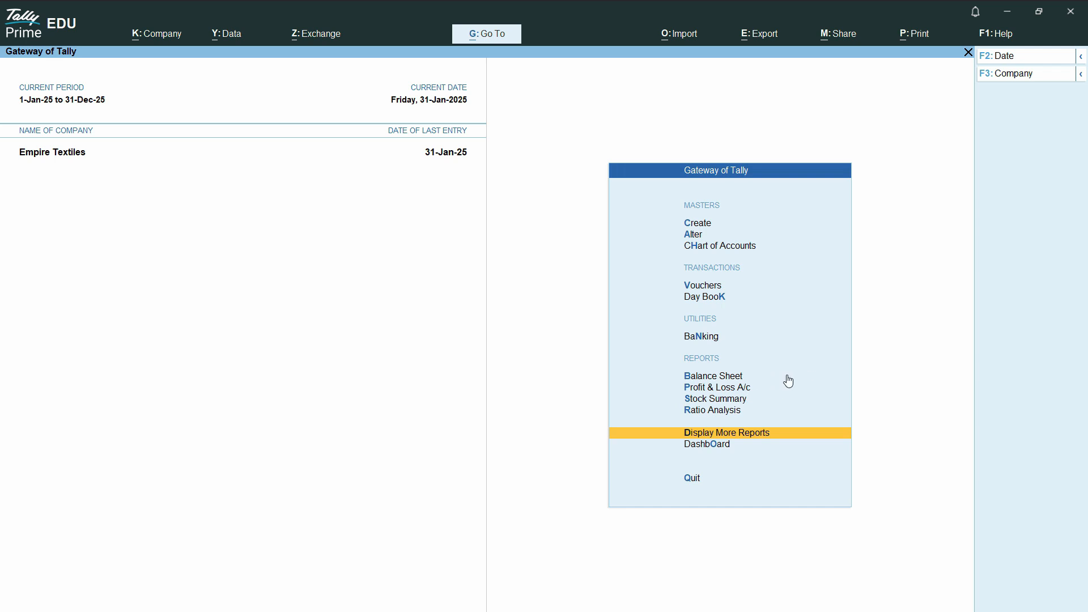
pyautogui.click(729, 390)
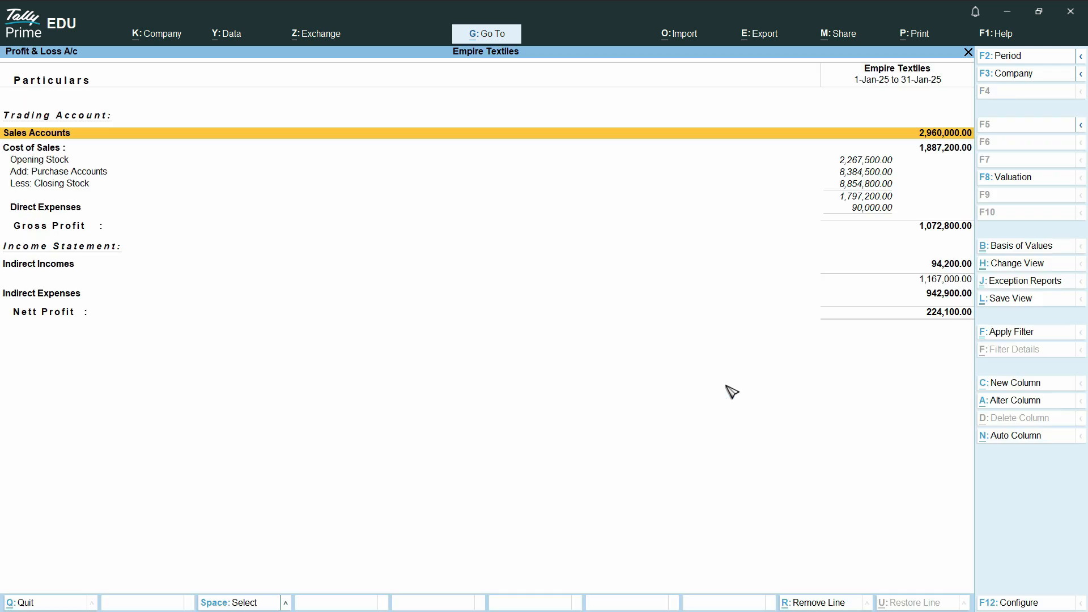
pyautogui.hotkey('alt', 'F5')
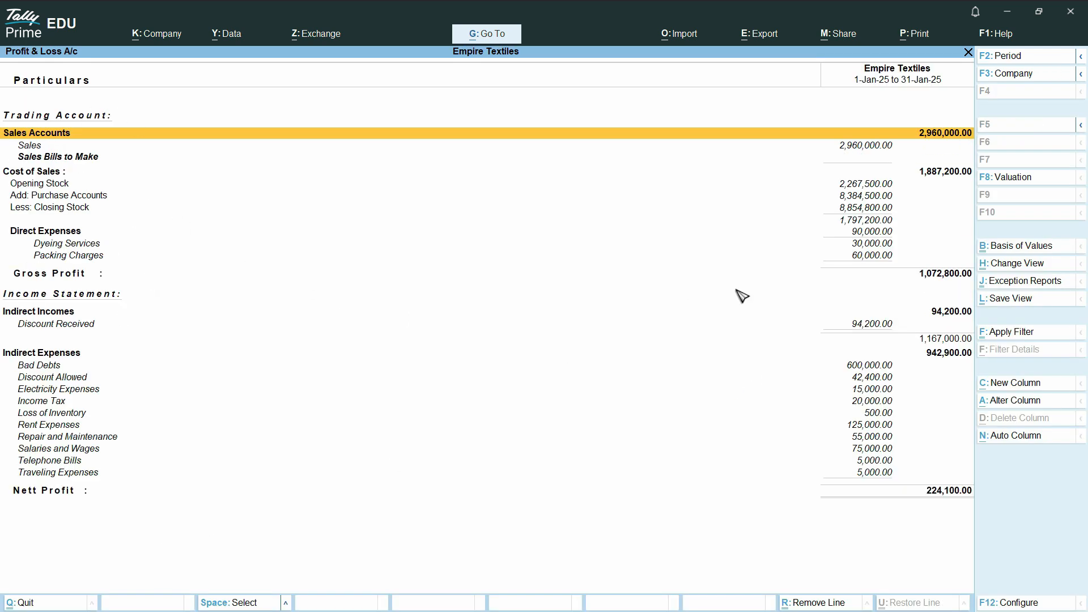
pyautogui.click(1013, 436)
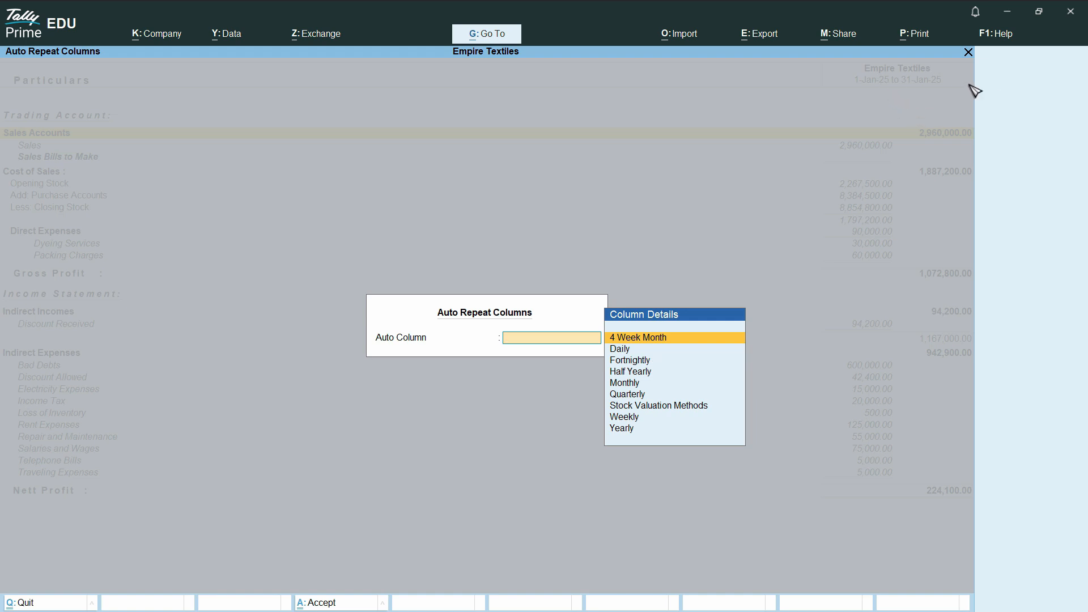
# - Apply Daily auto-repeat columns to the Profit & Loss A/c, then select the Rent Expenses line
pyautogui.click(623, 350)
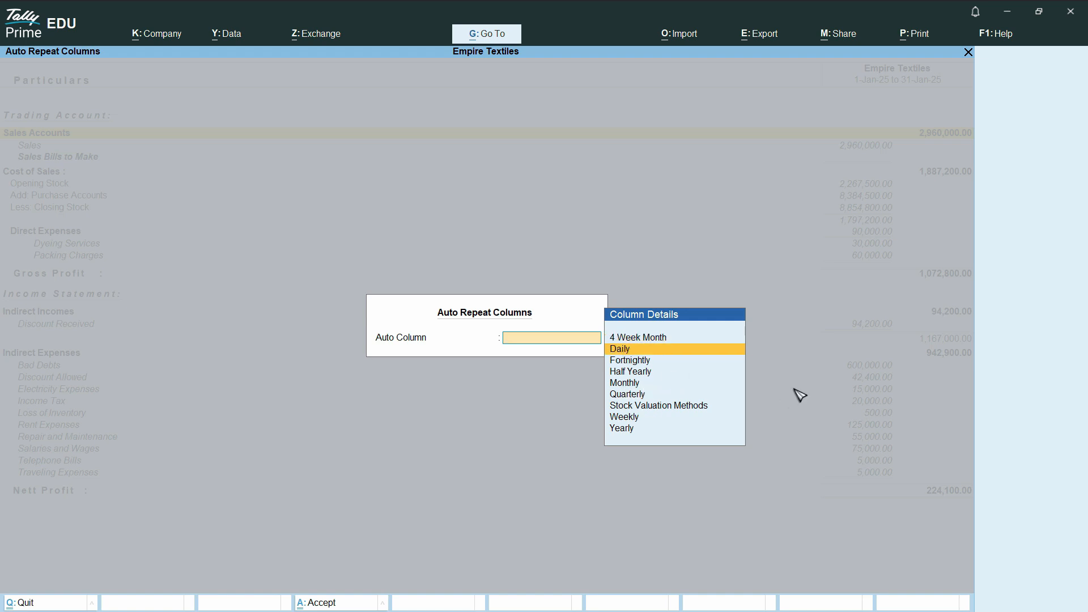
pyautogui.press('Return')
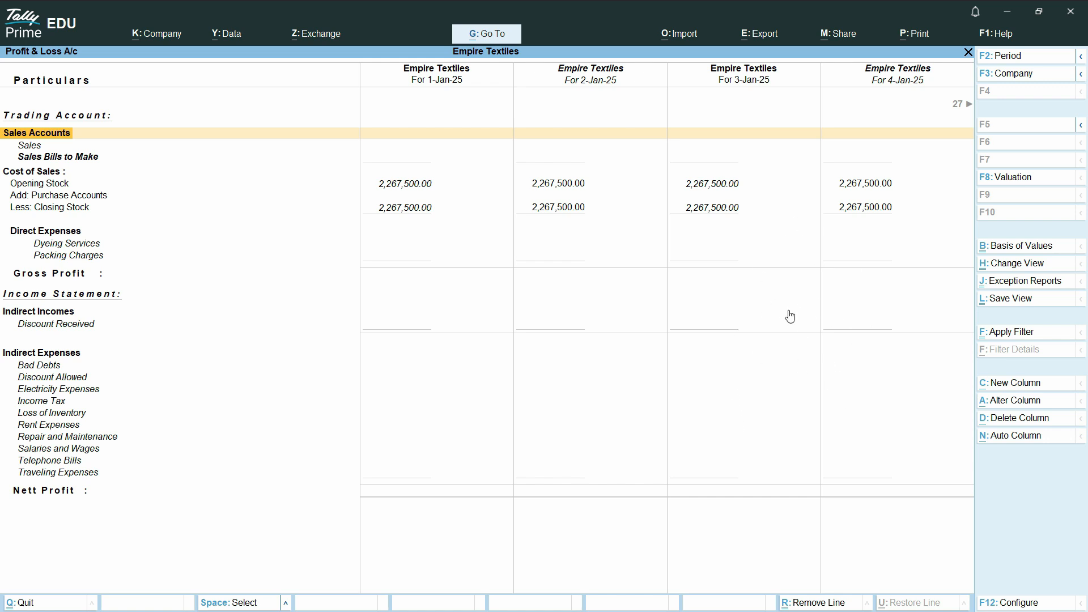
pyautogui.click(850, 424)
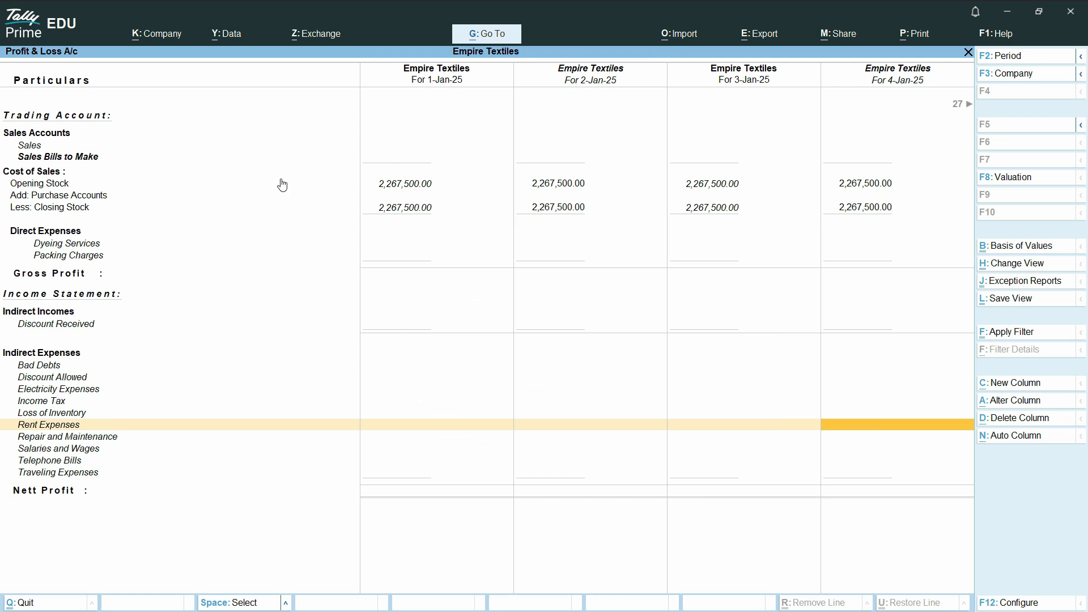